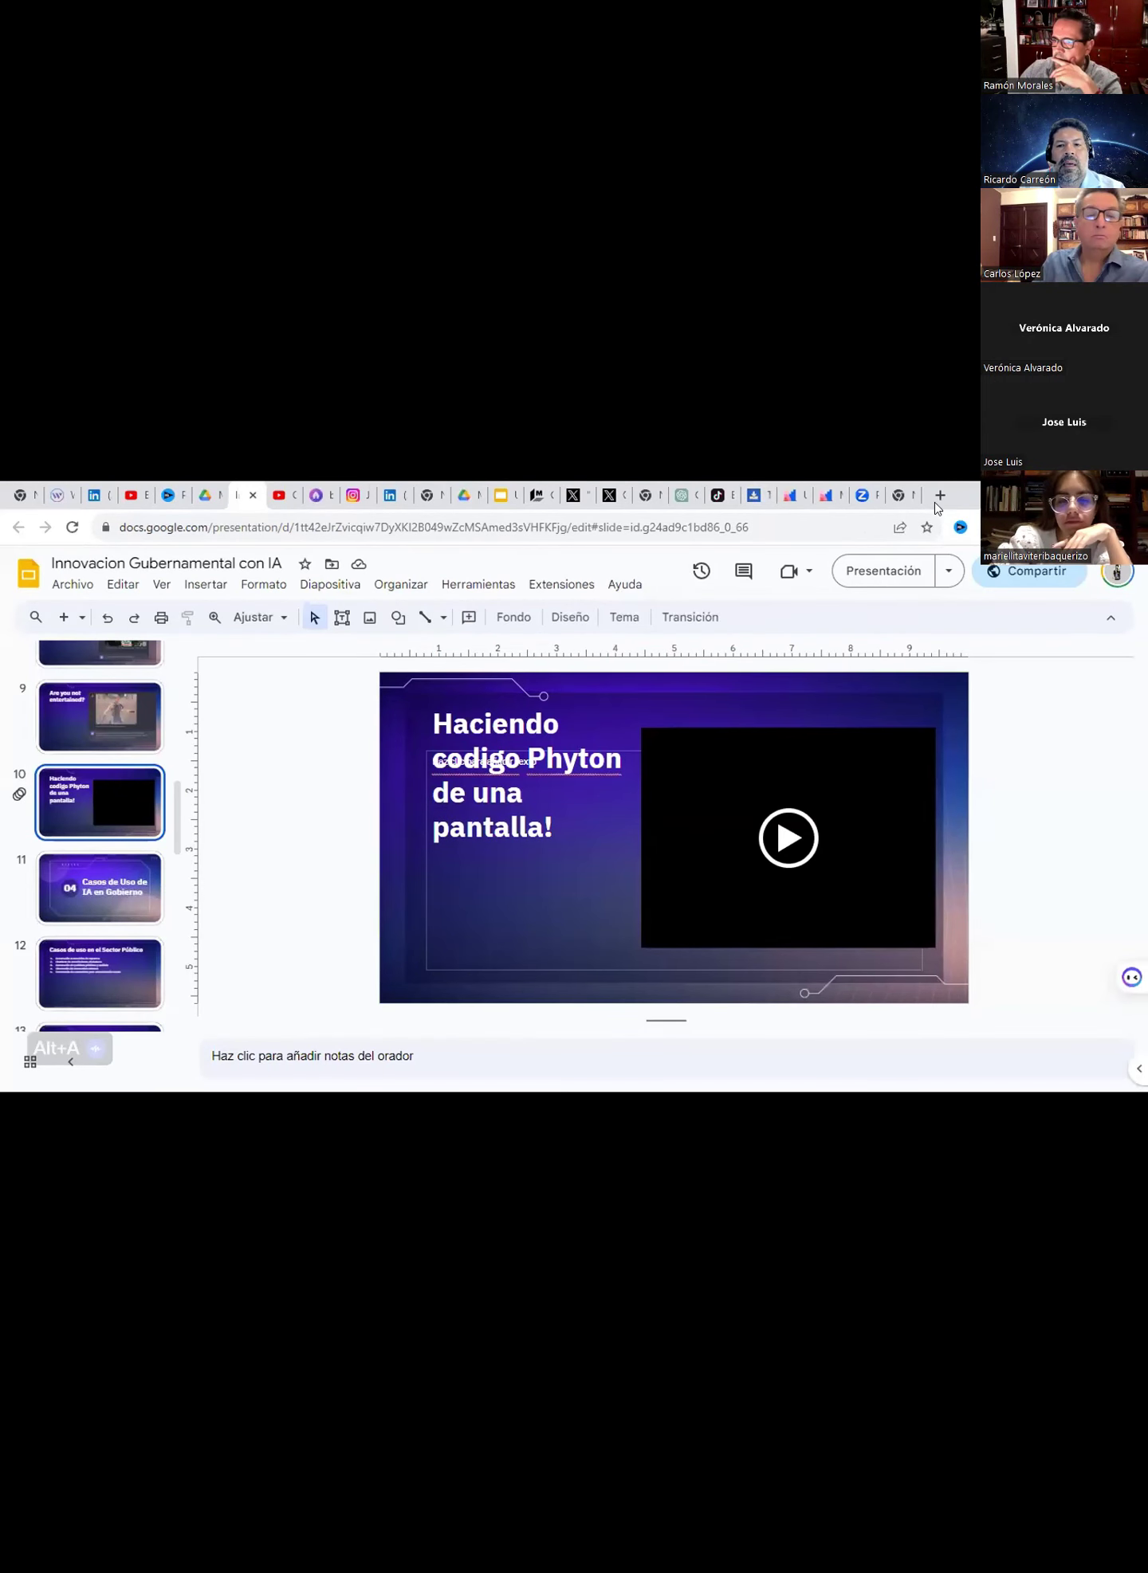
- Switch to ChatGPT and set the new GPT-4 chat to Advanced Data Analysis mode
mouse_move(897, 499)
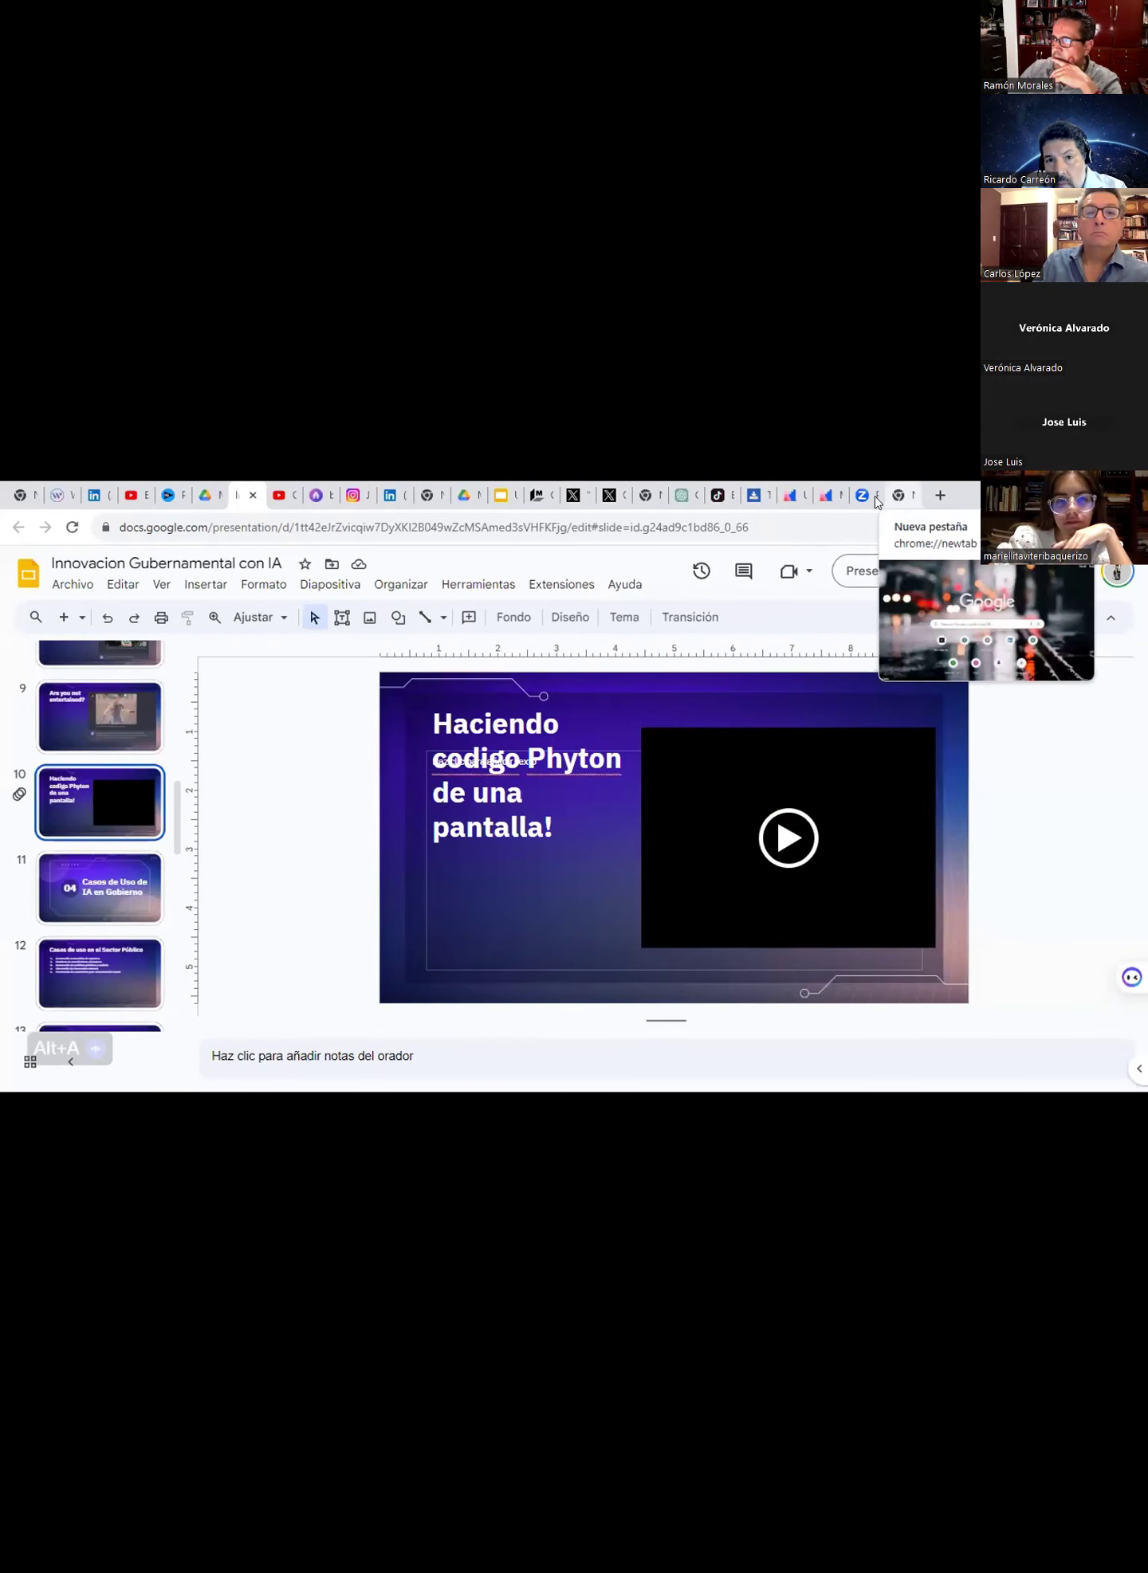
click(681, 496)
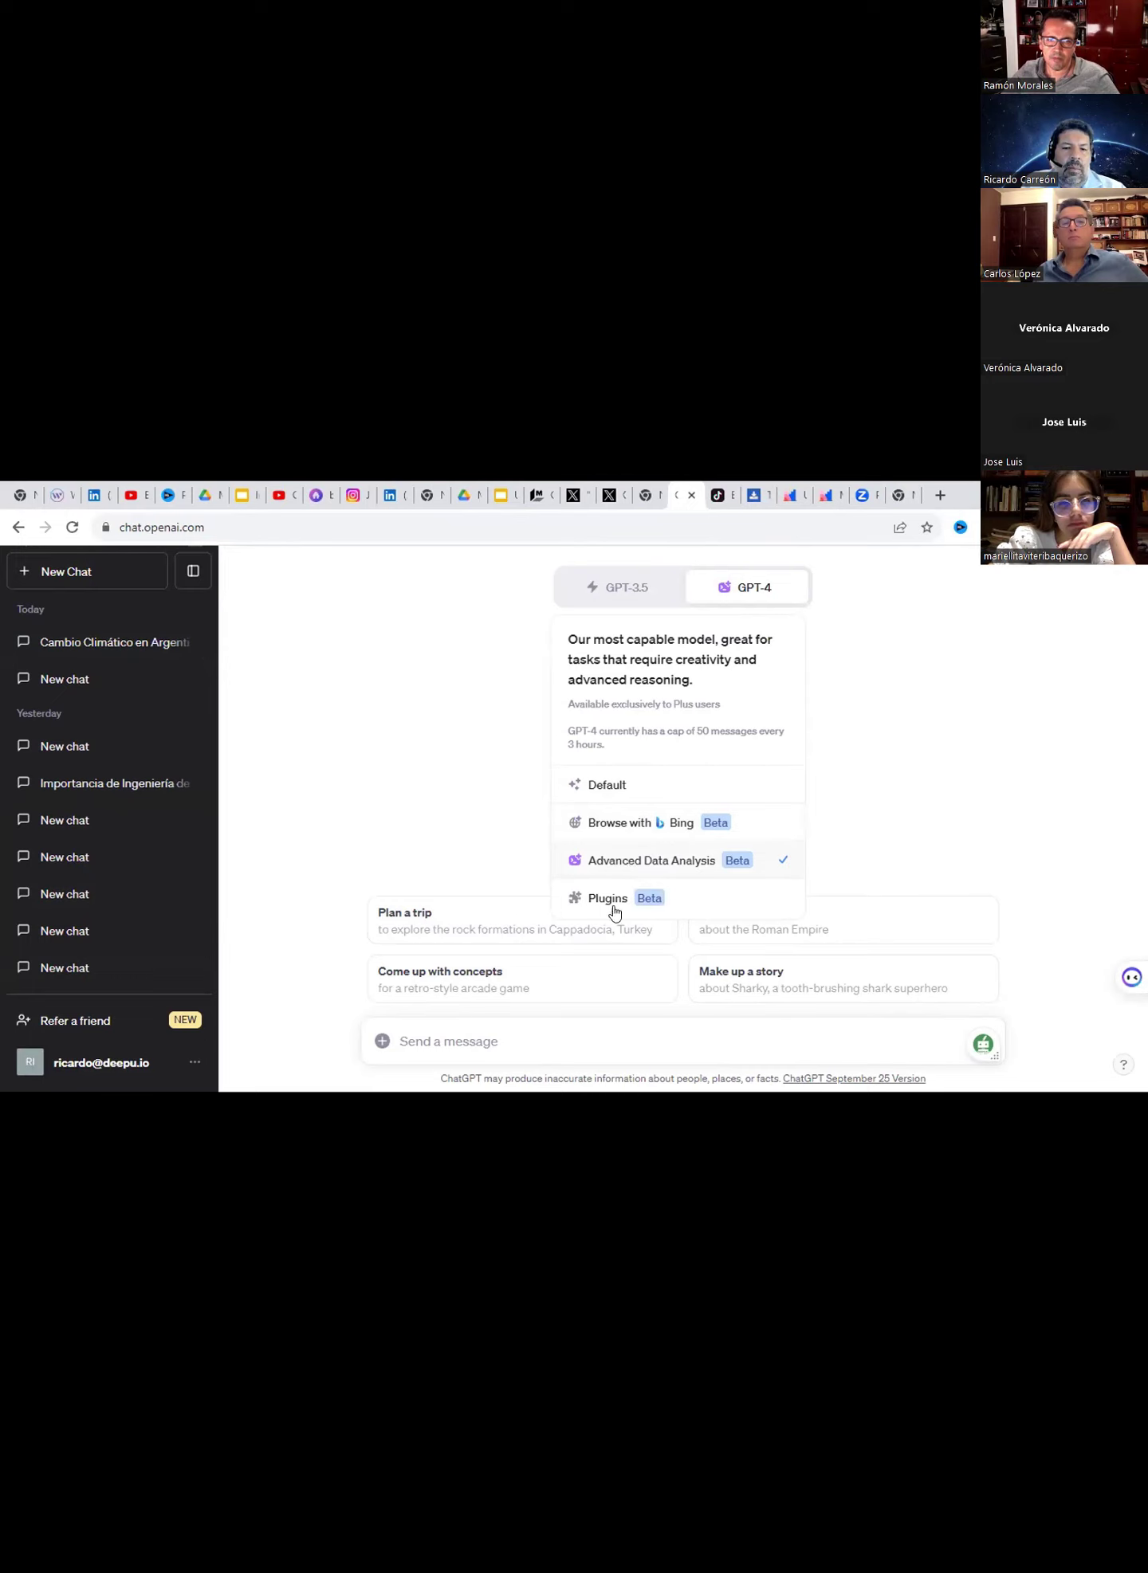
click(629, 868)
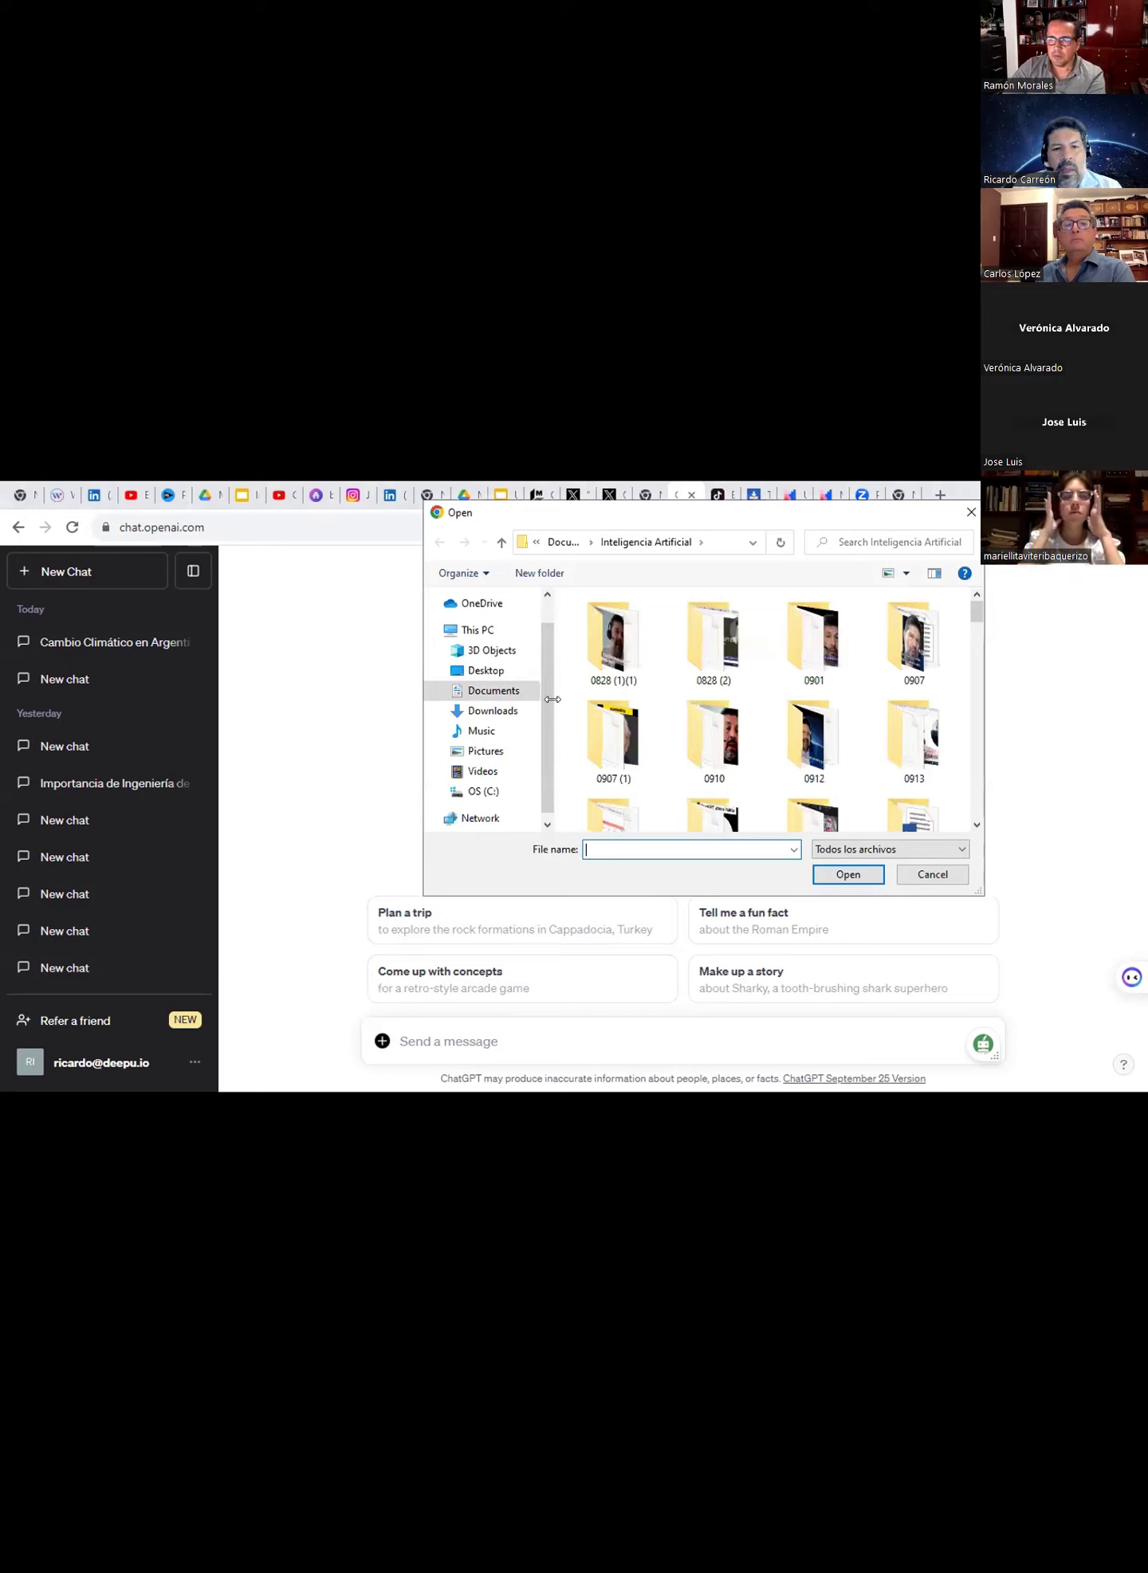
- Attach the zip file "archive (7)" from the LEGO folder under Documents > AI Models to the message
click(498, 690)
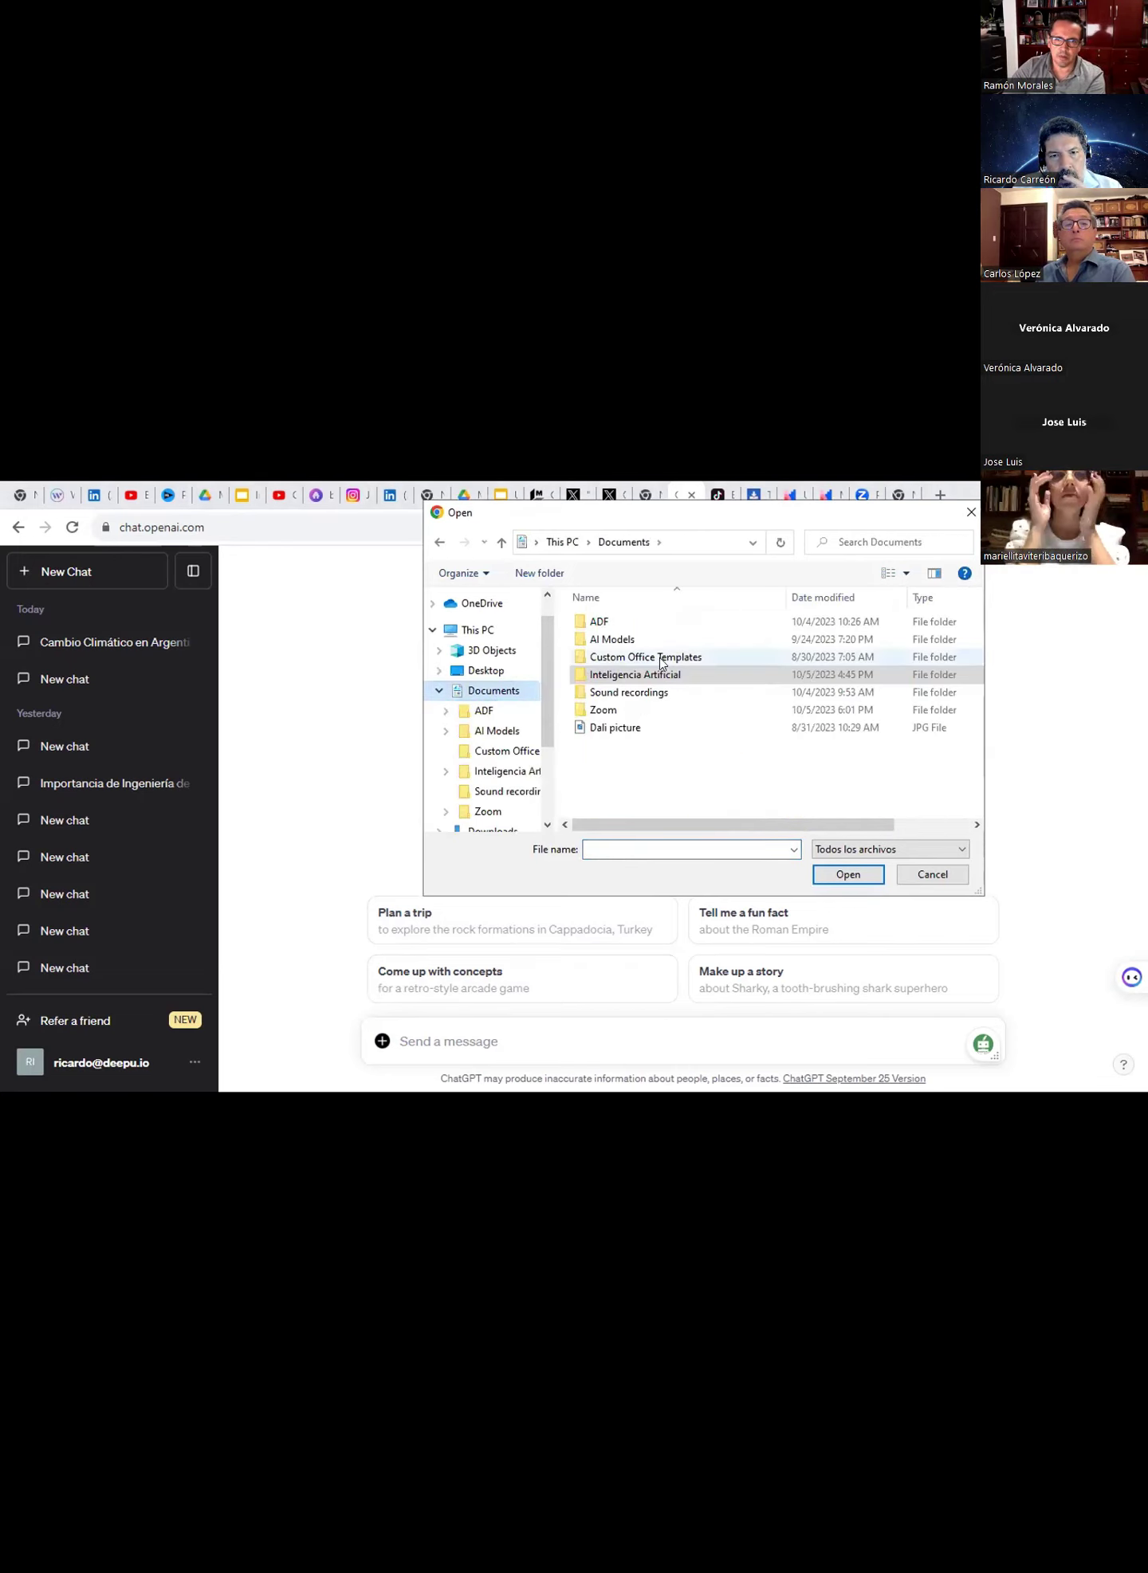
double_click(612, 639)
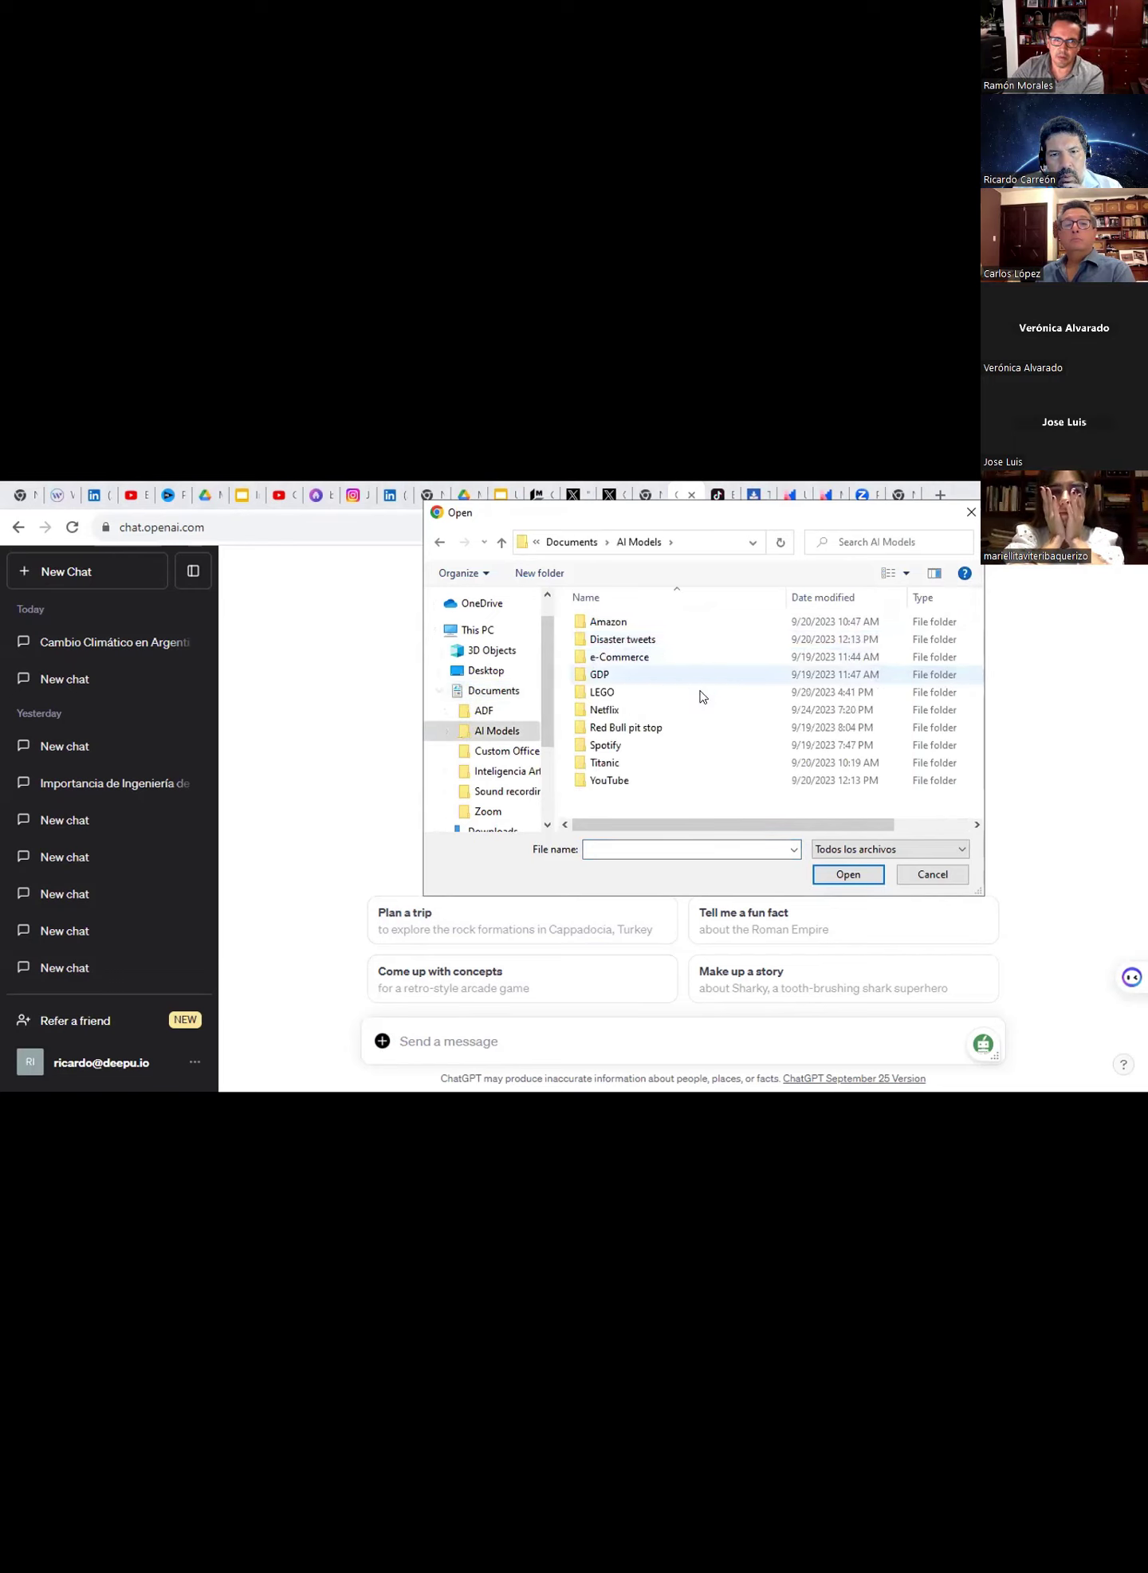
double_click(614, 692)
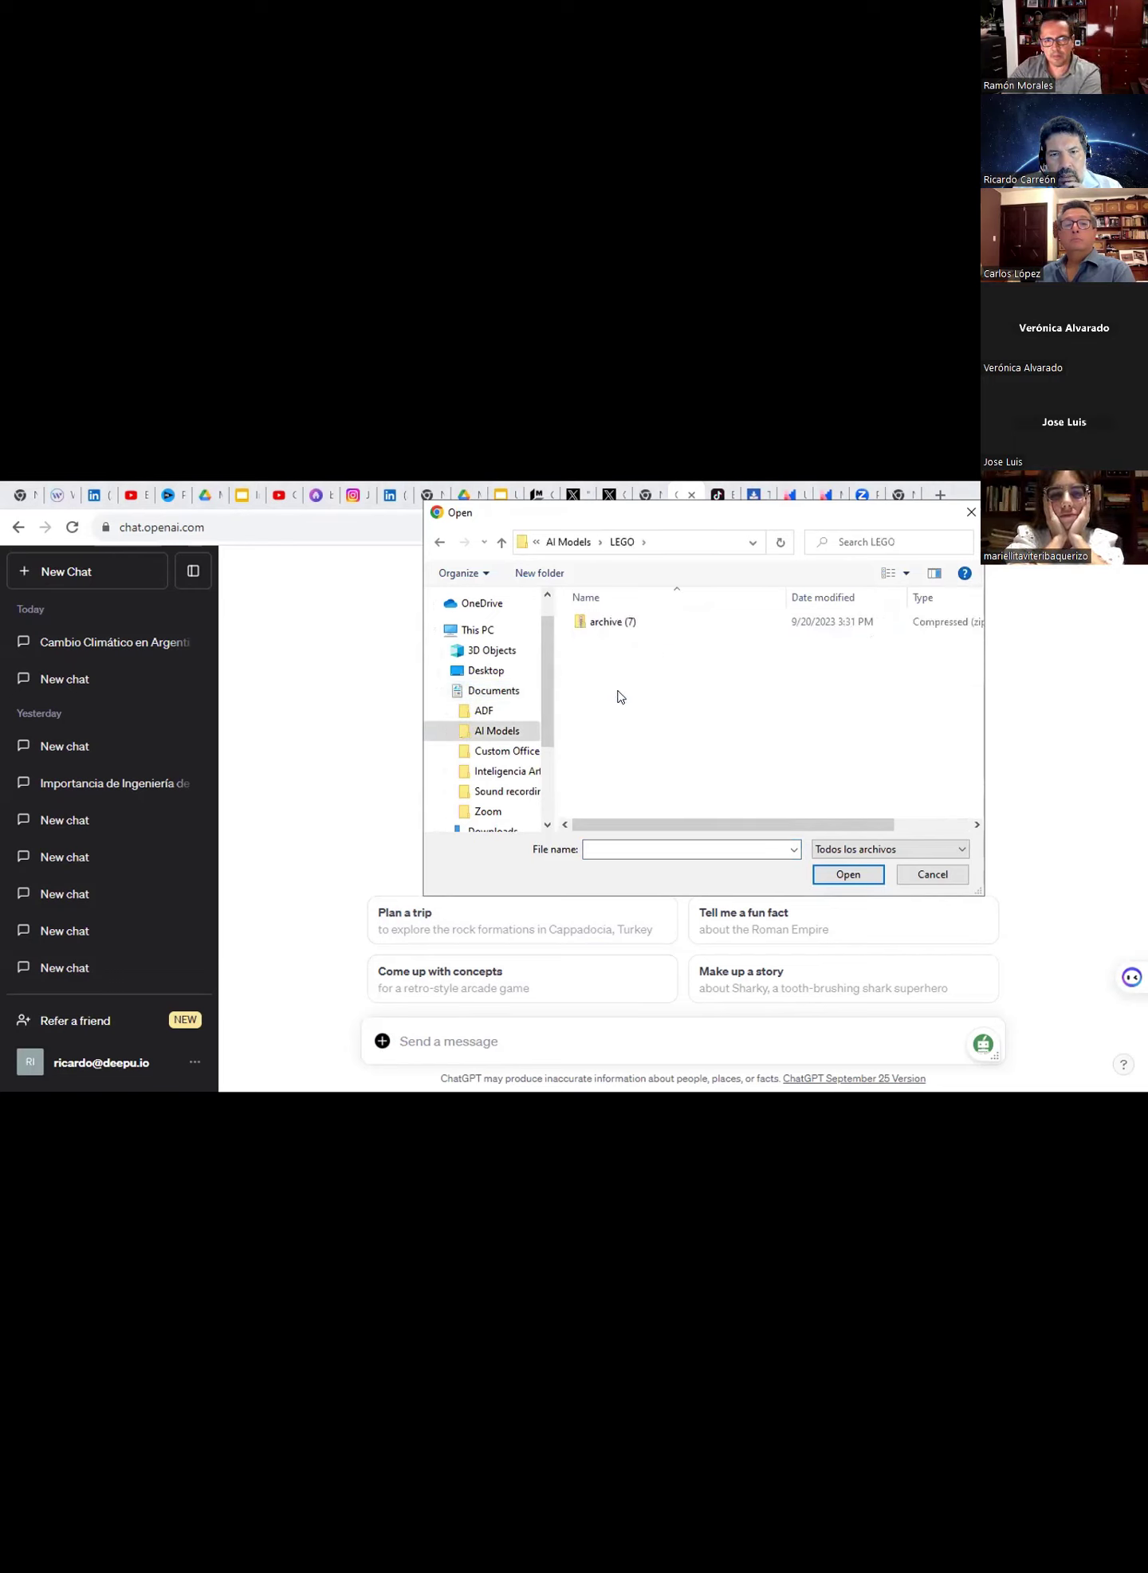
click(624, 628)
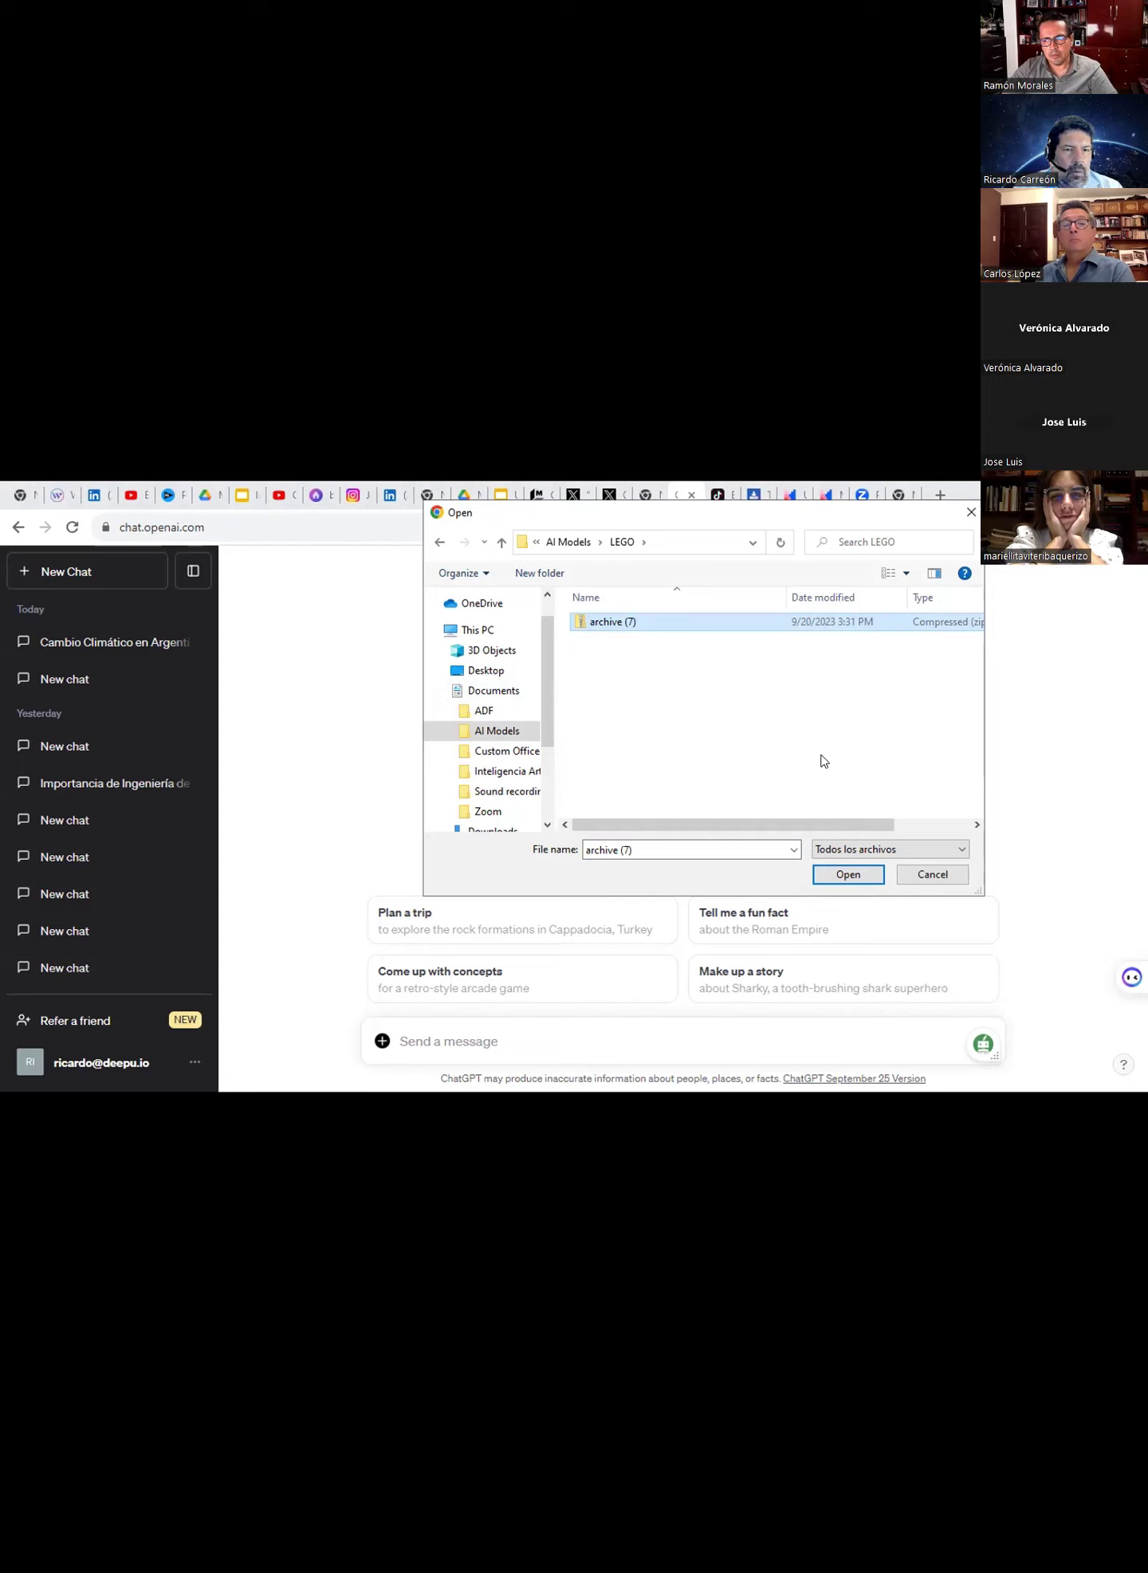
click(849, 875)
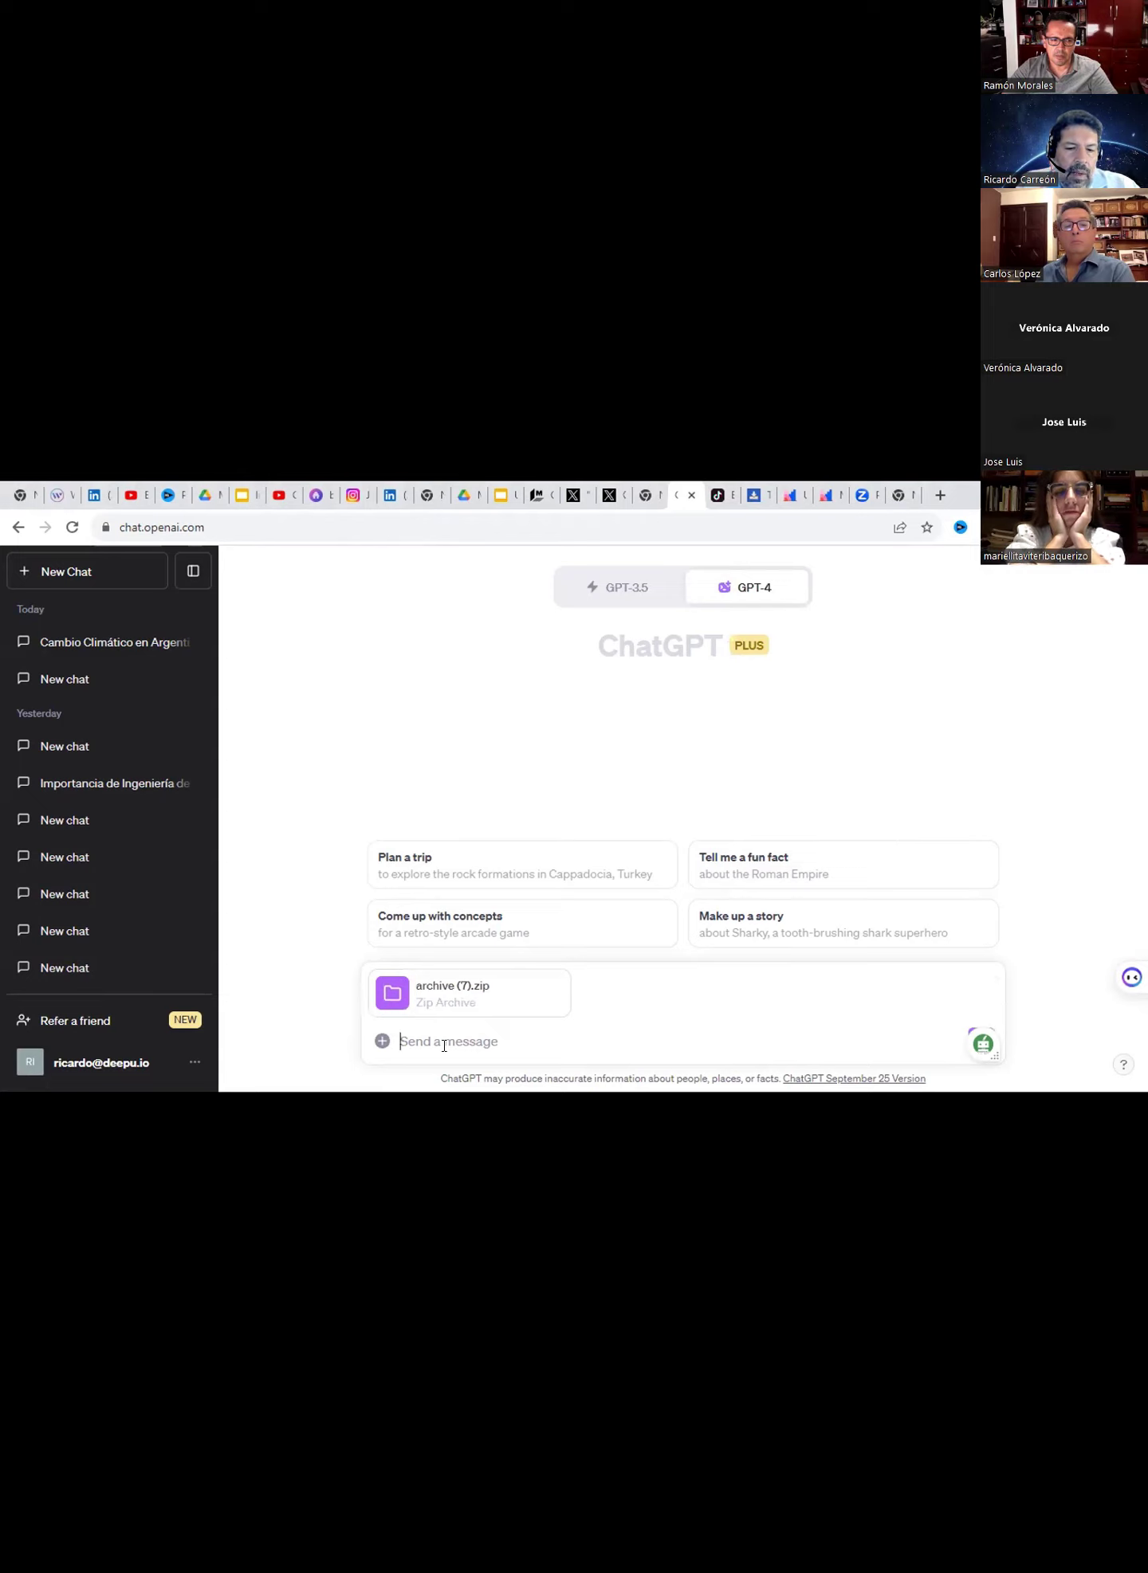
text(Por favor)
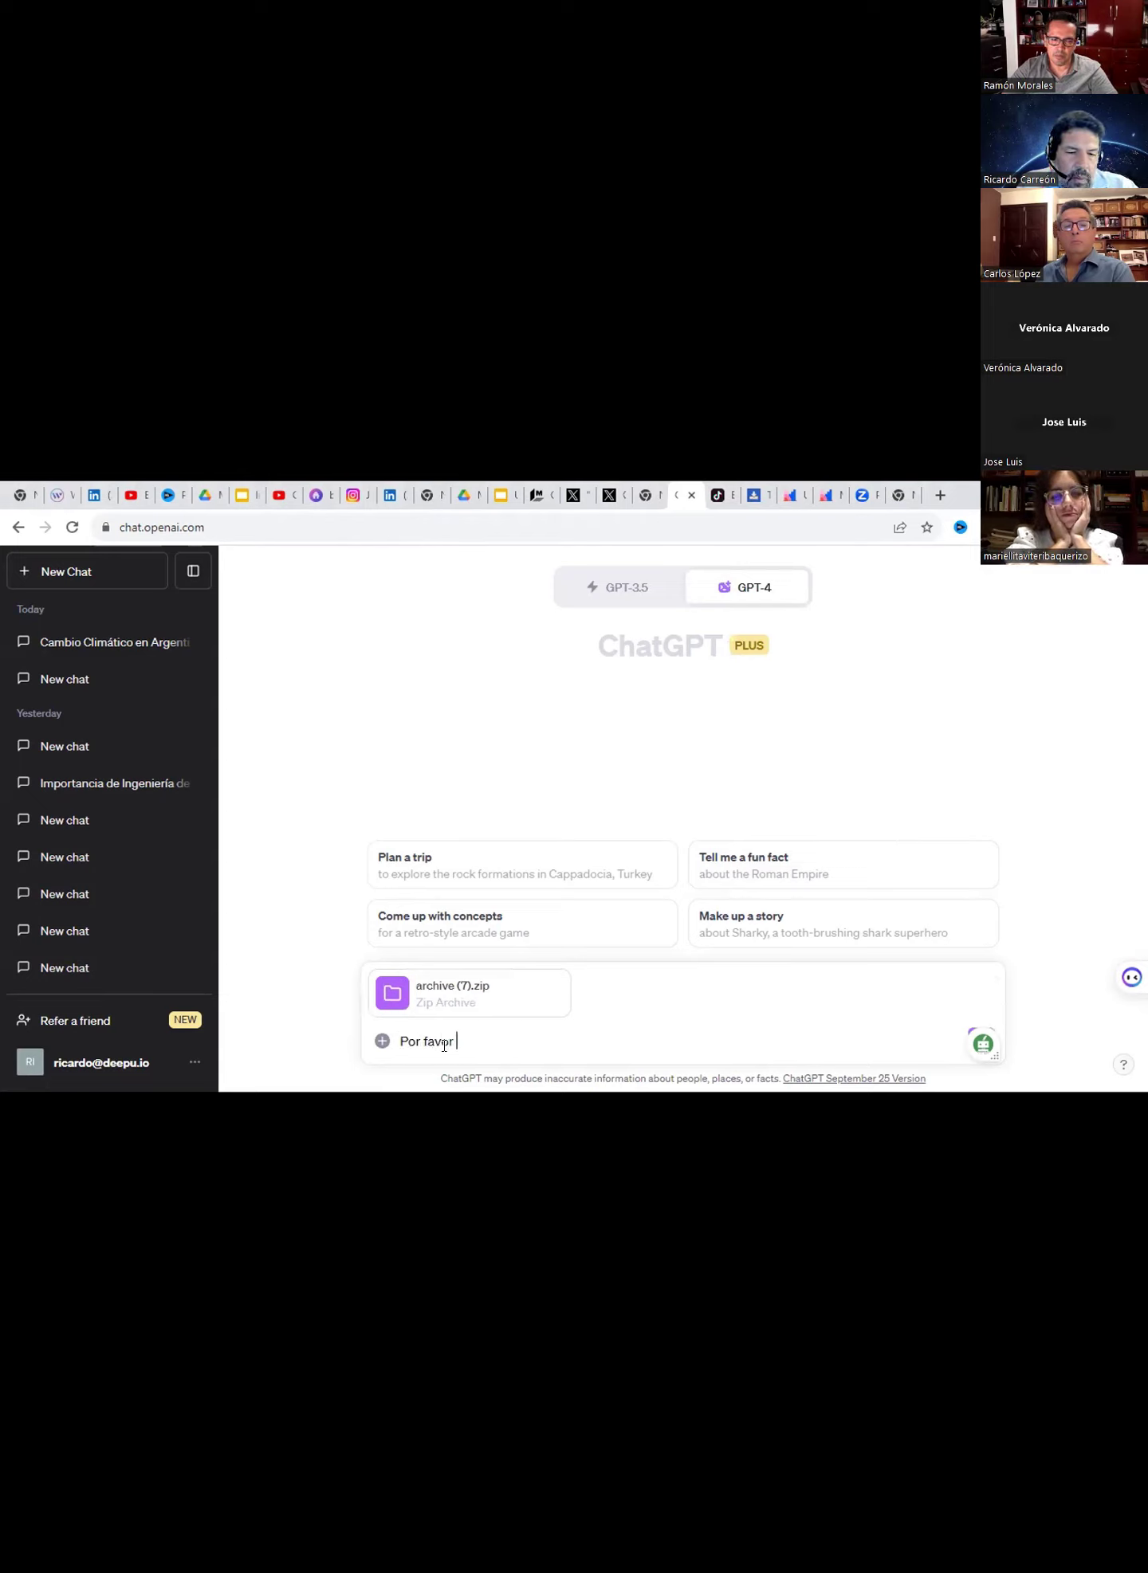
key(BackSpace)
key(BackSpace)
key(BackSpace)
key(BackSpace)
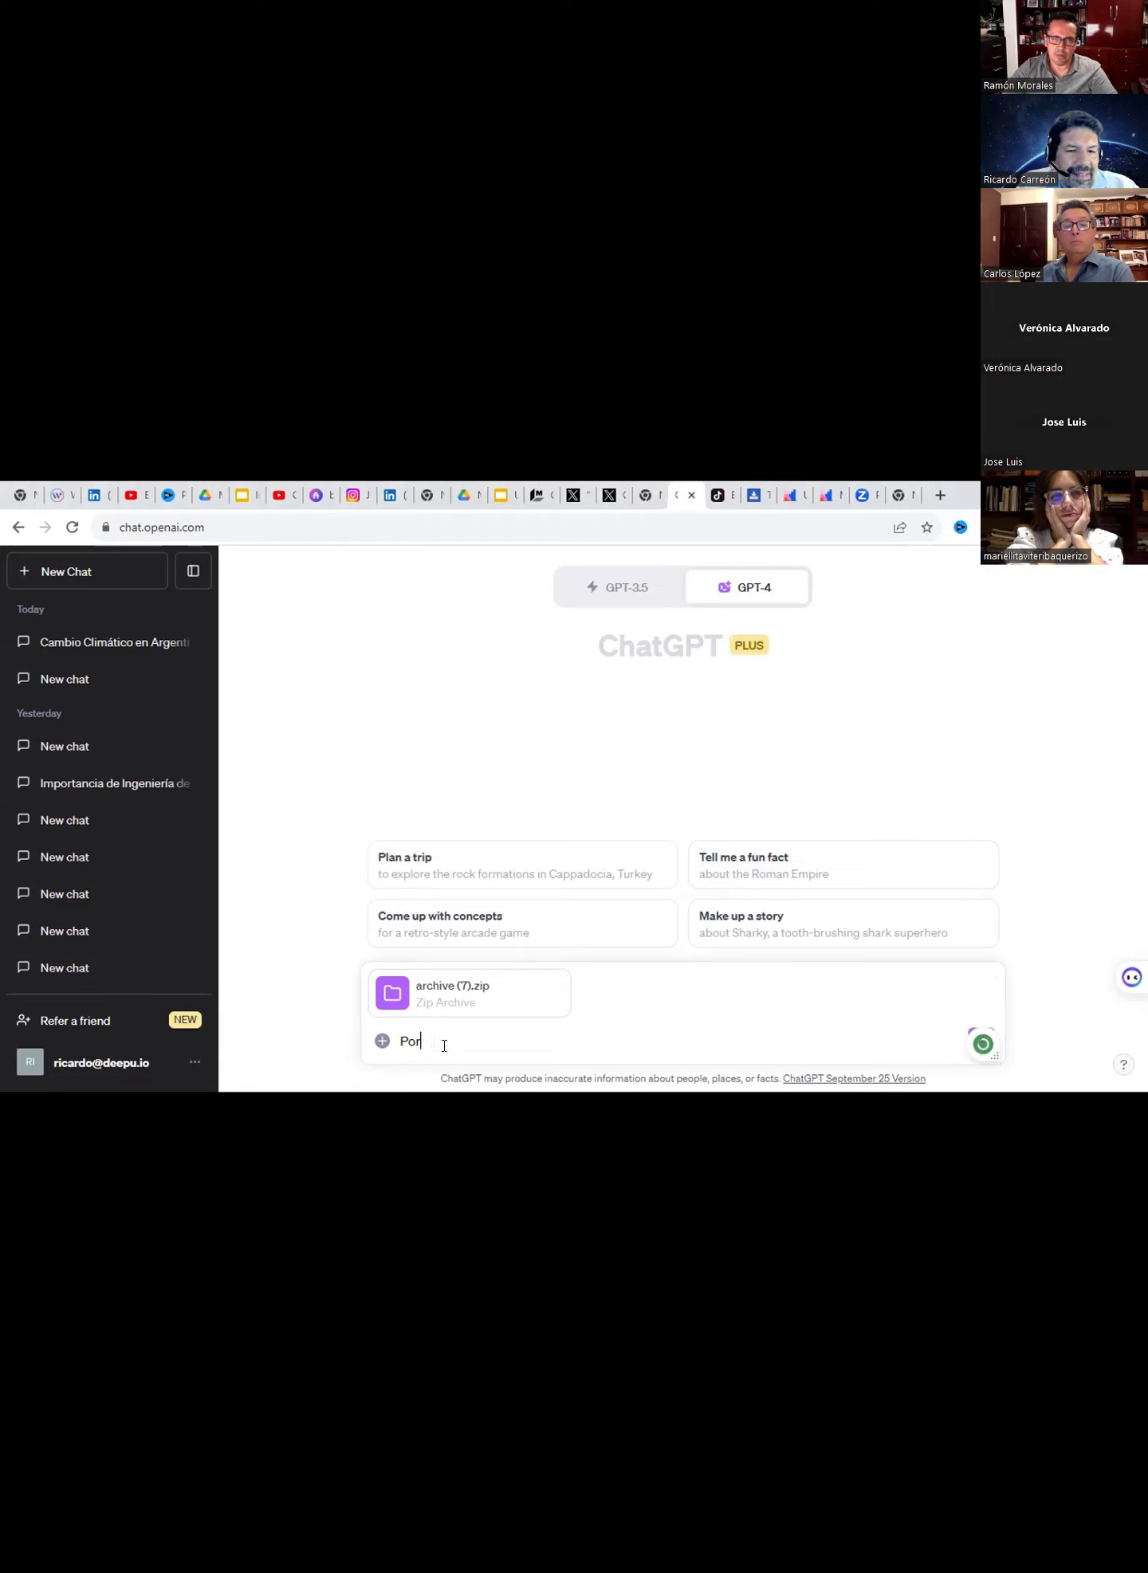
key(BackSpace)
key(BackSpace)
key(BackSpace)
- Write the prompt "Analiza este modelo de datos y explica sus variables en terminos simples" for the attached archive
text(A)
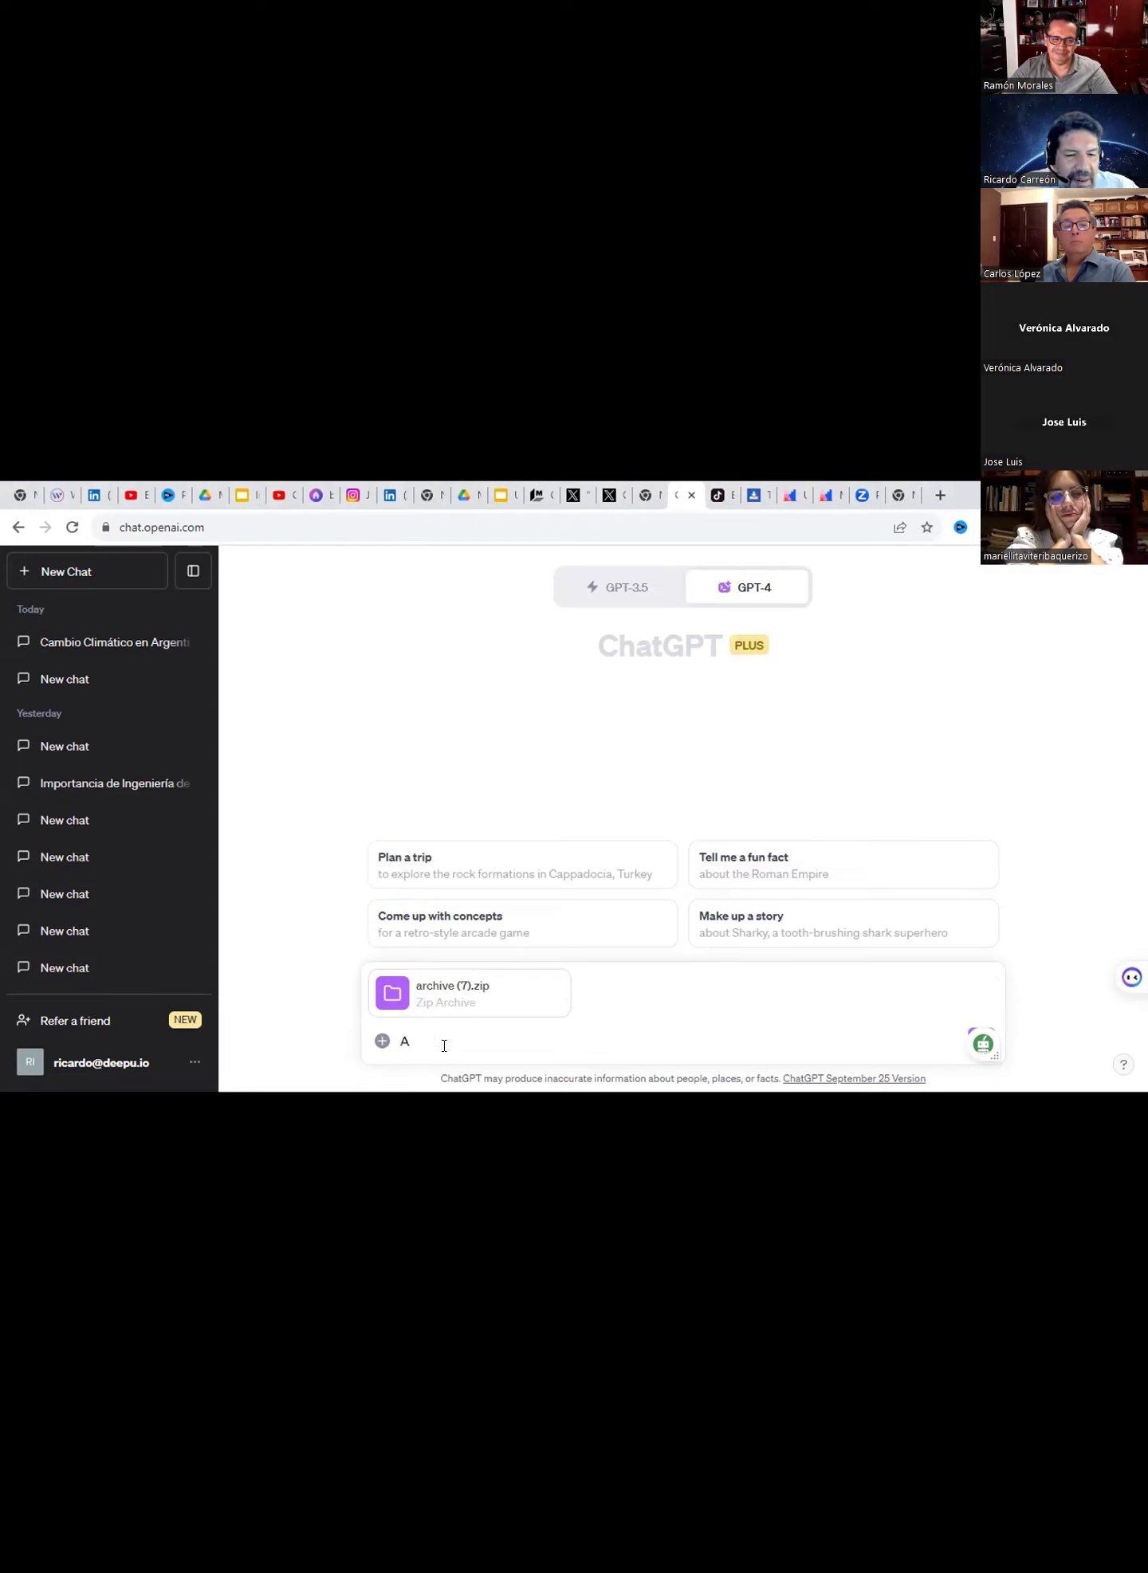
text(naliz)
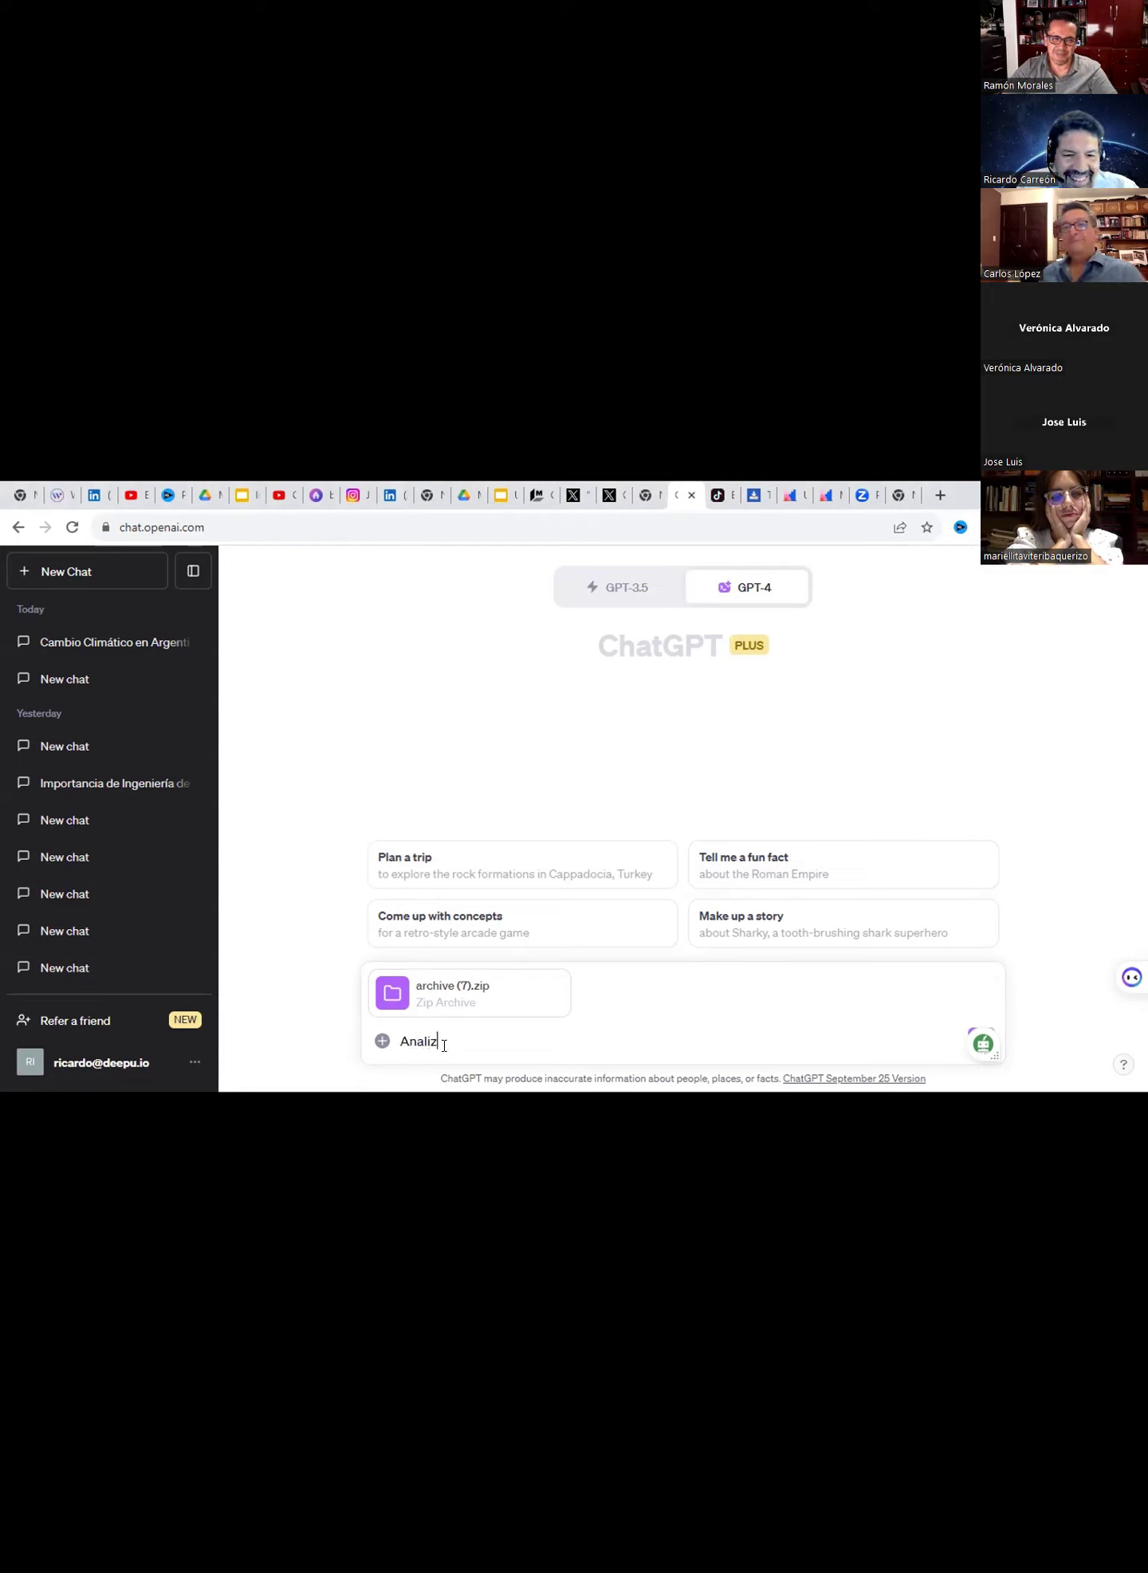
text(a este model)
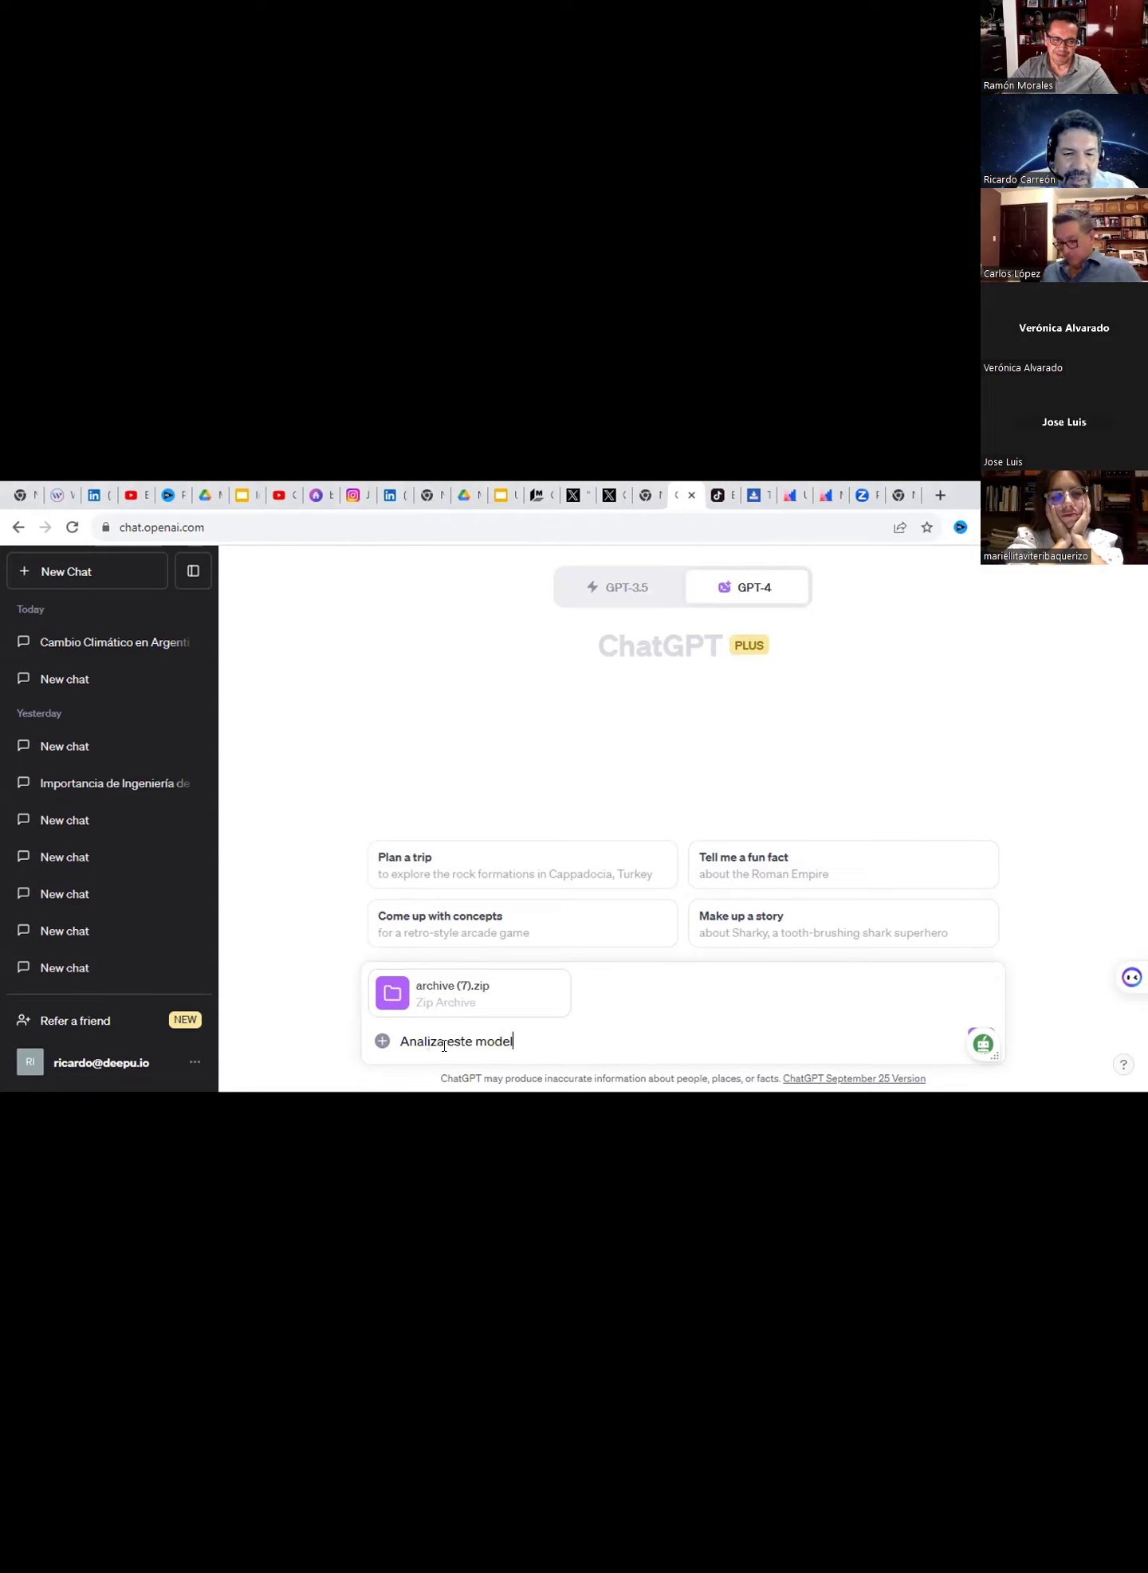
text(o de datos)
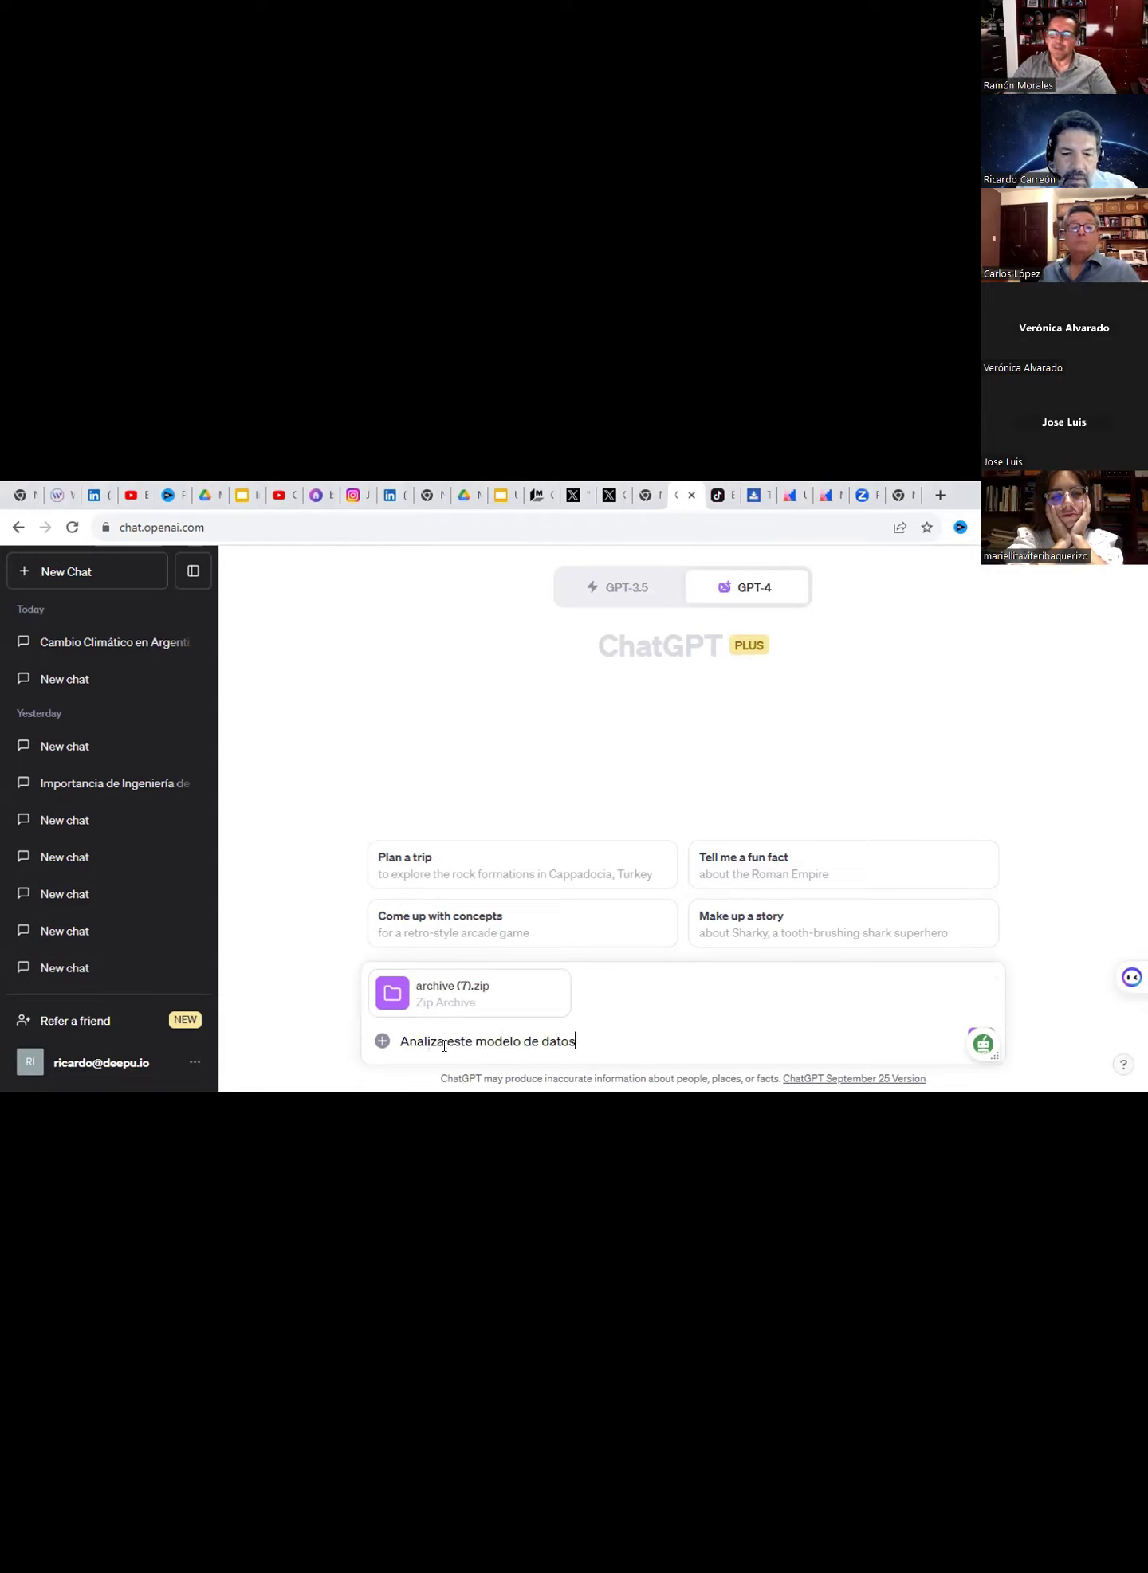
text( y explica)
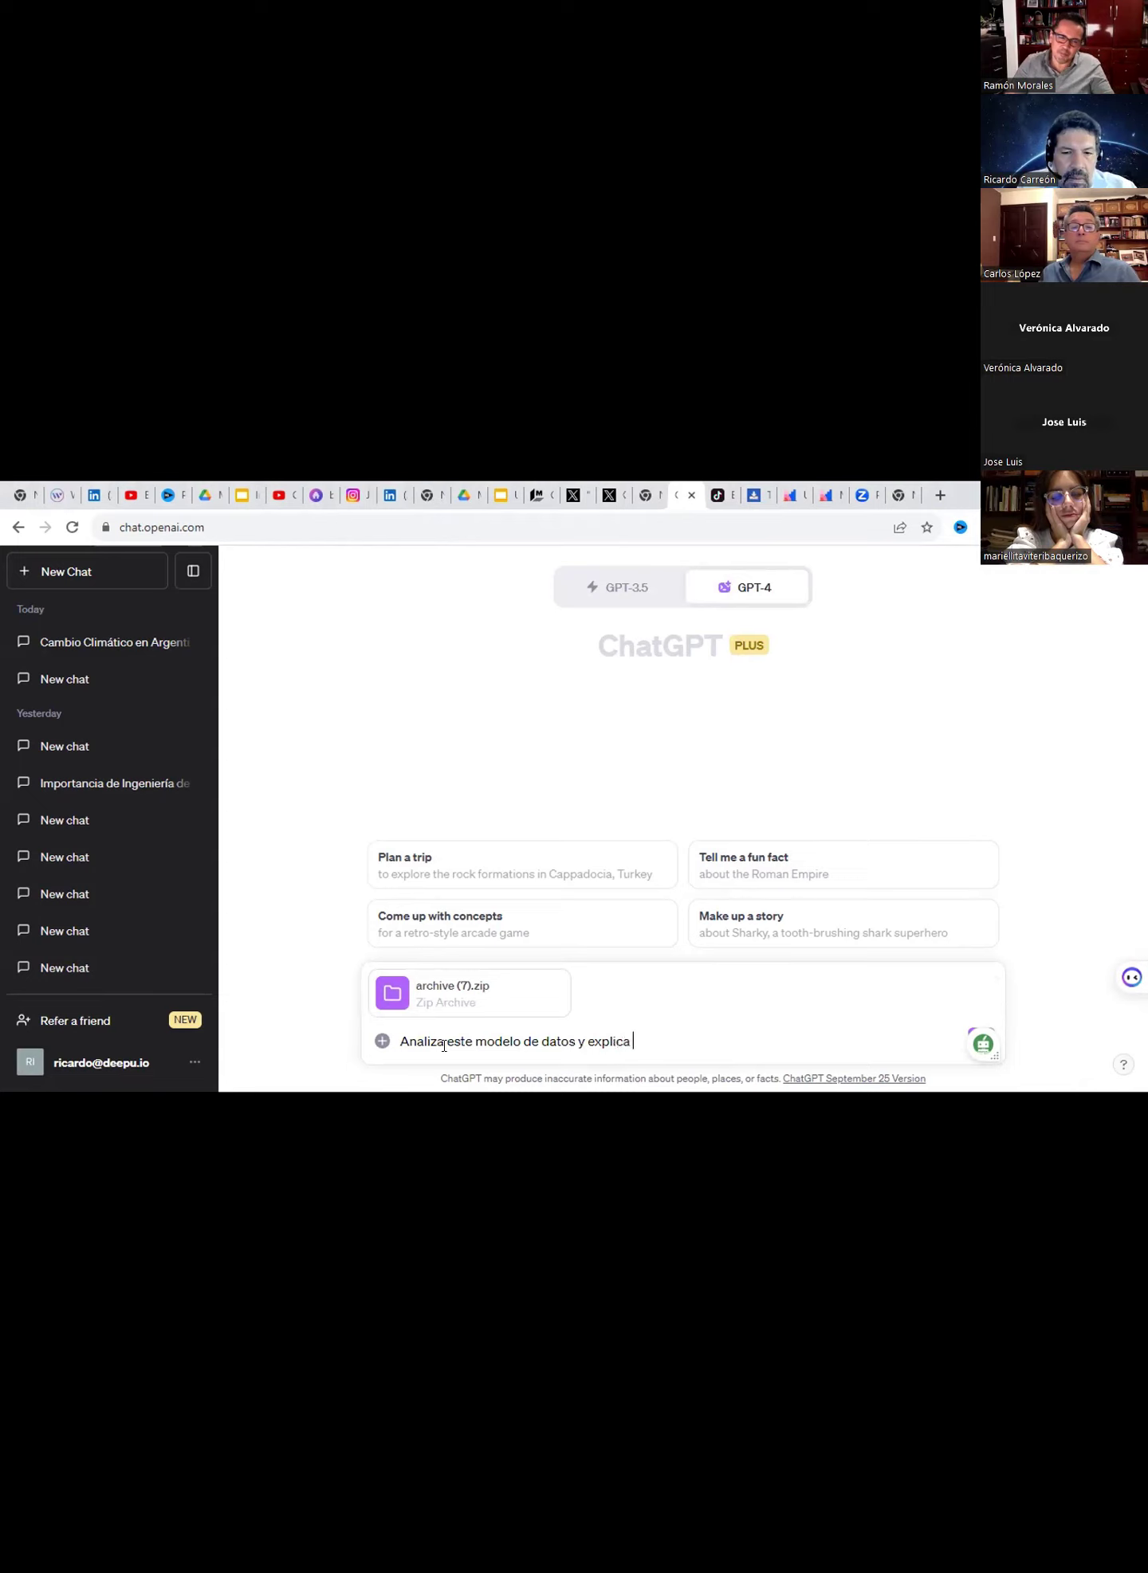
text( sus variab)
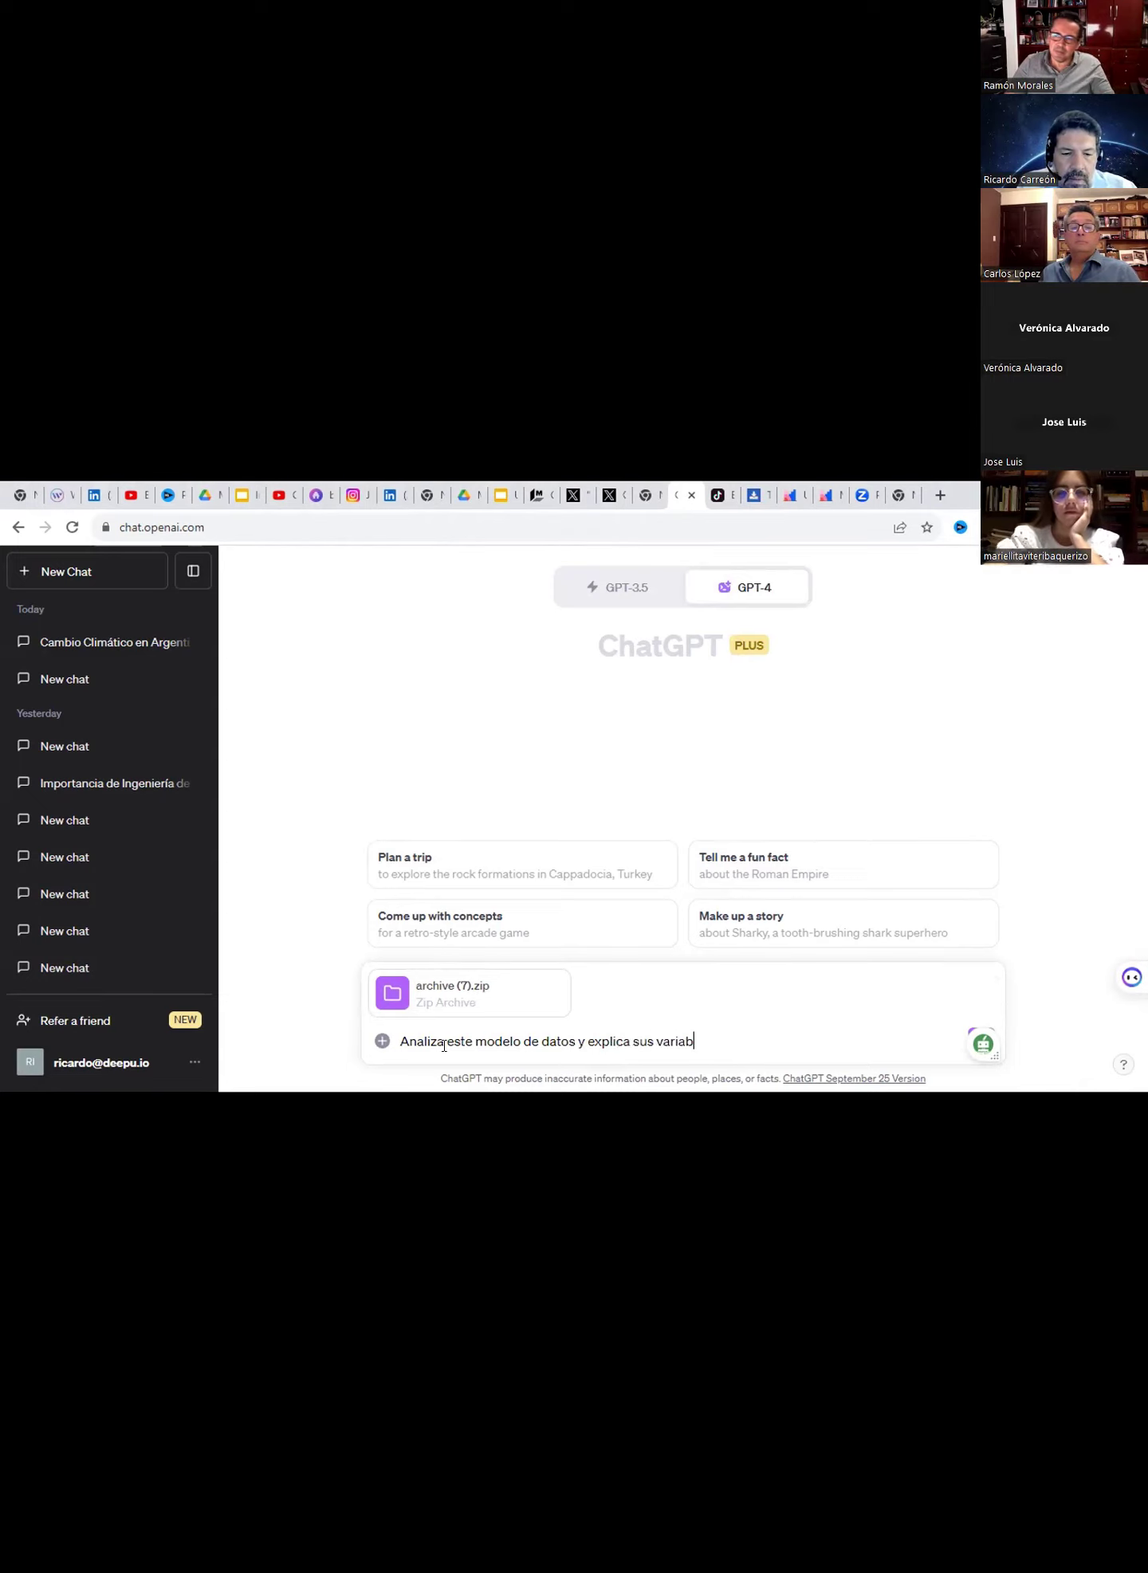
text(les en ter)
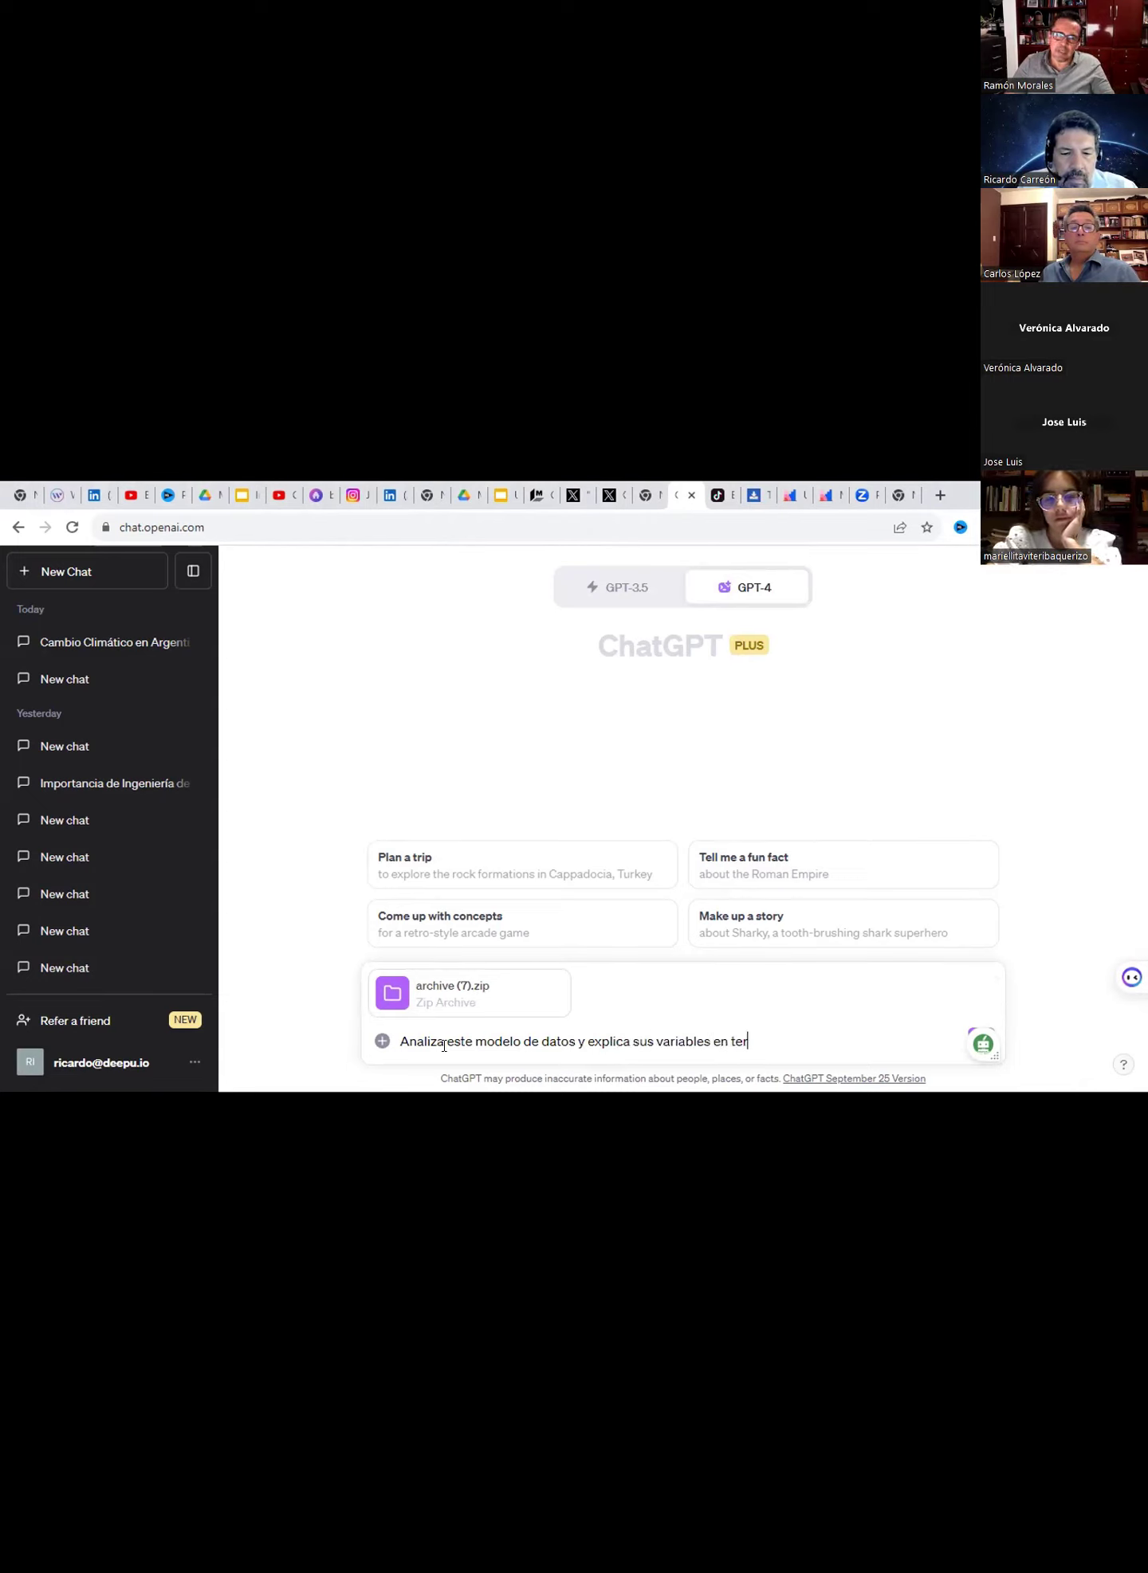
text(minos simple)
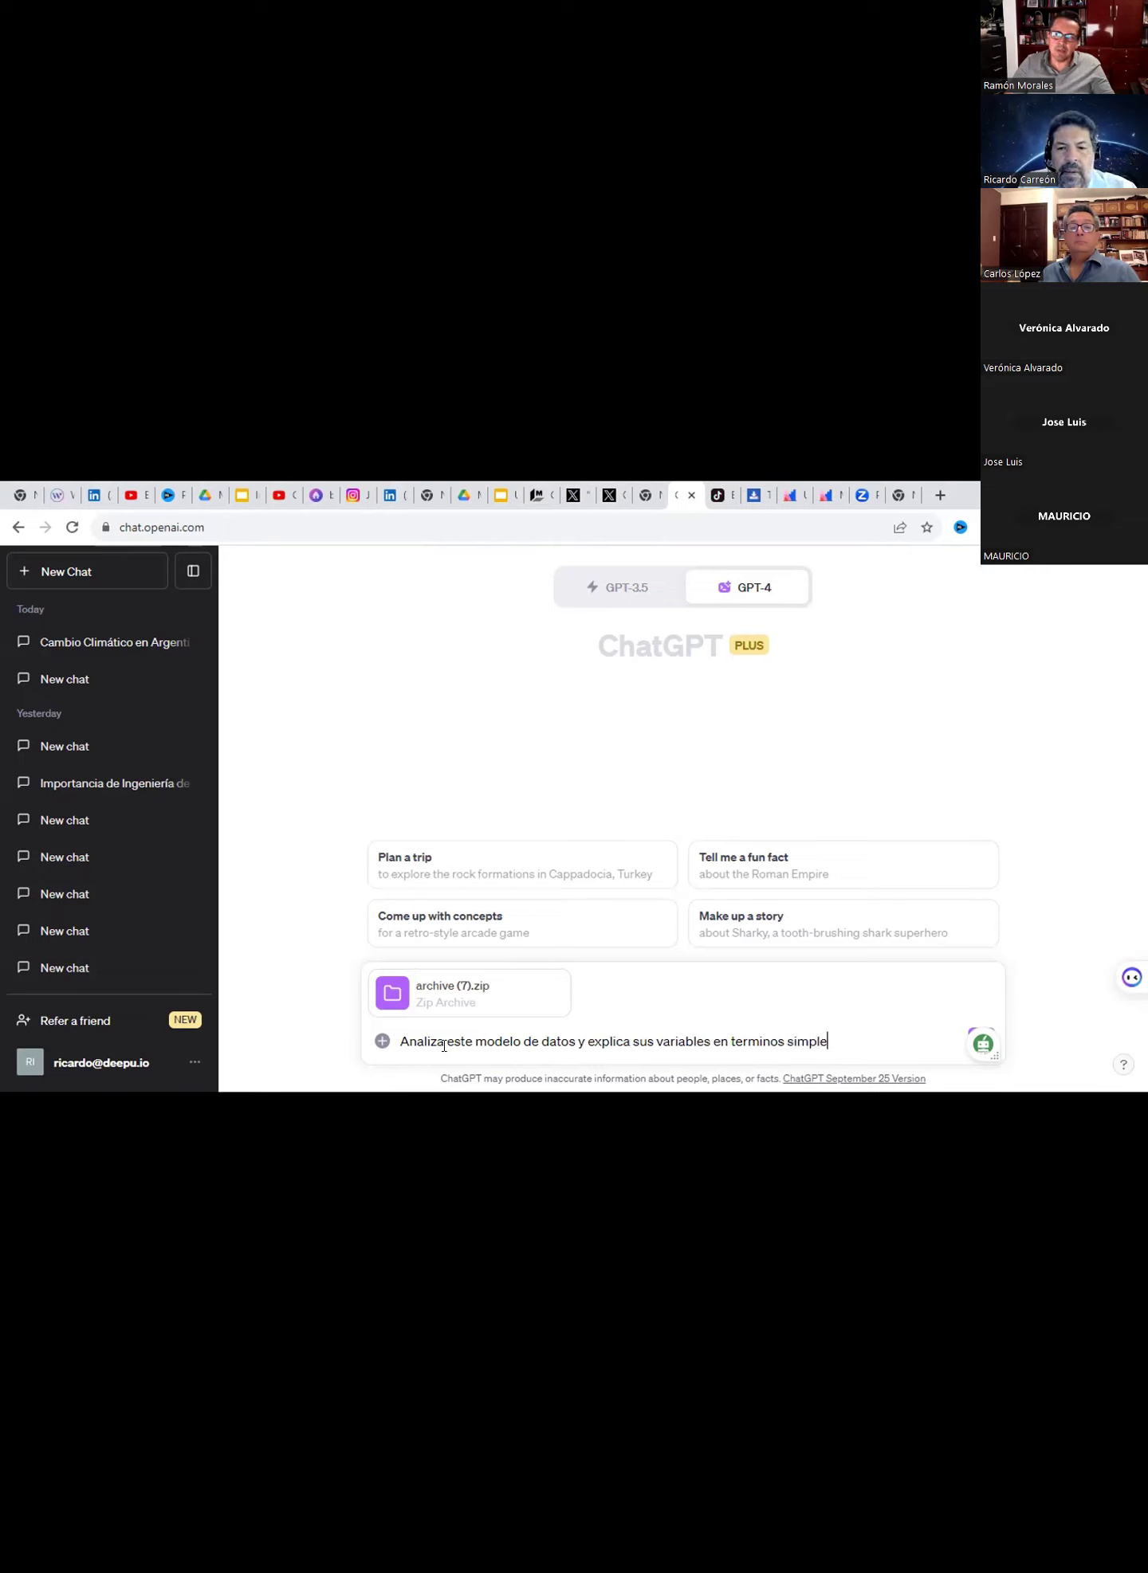
text(s)
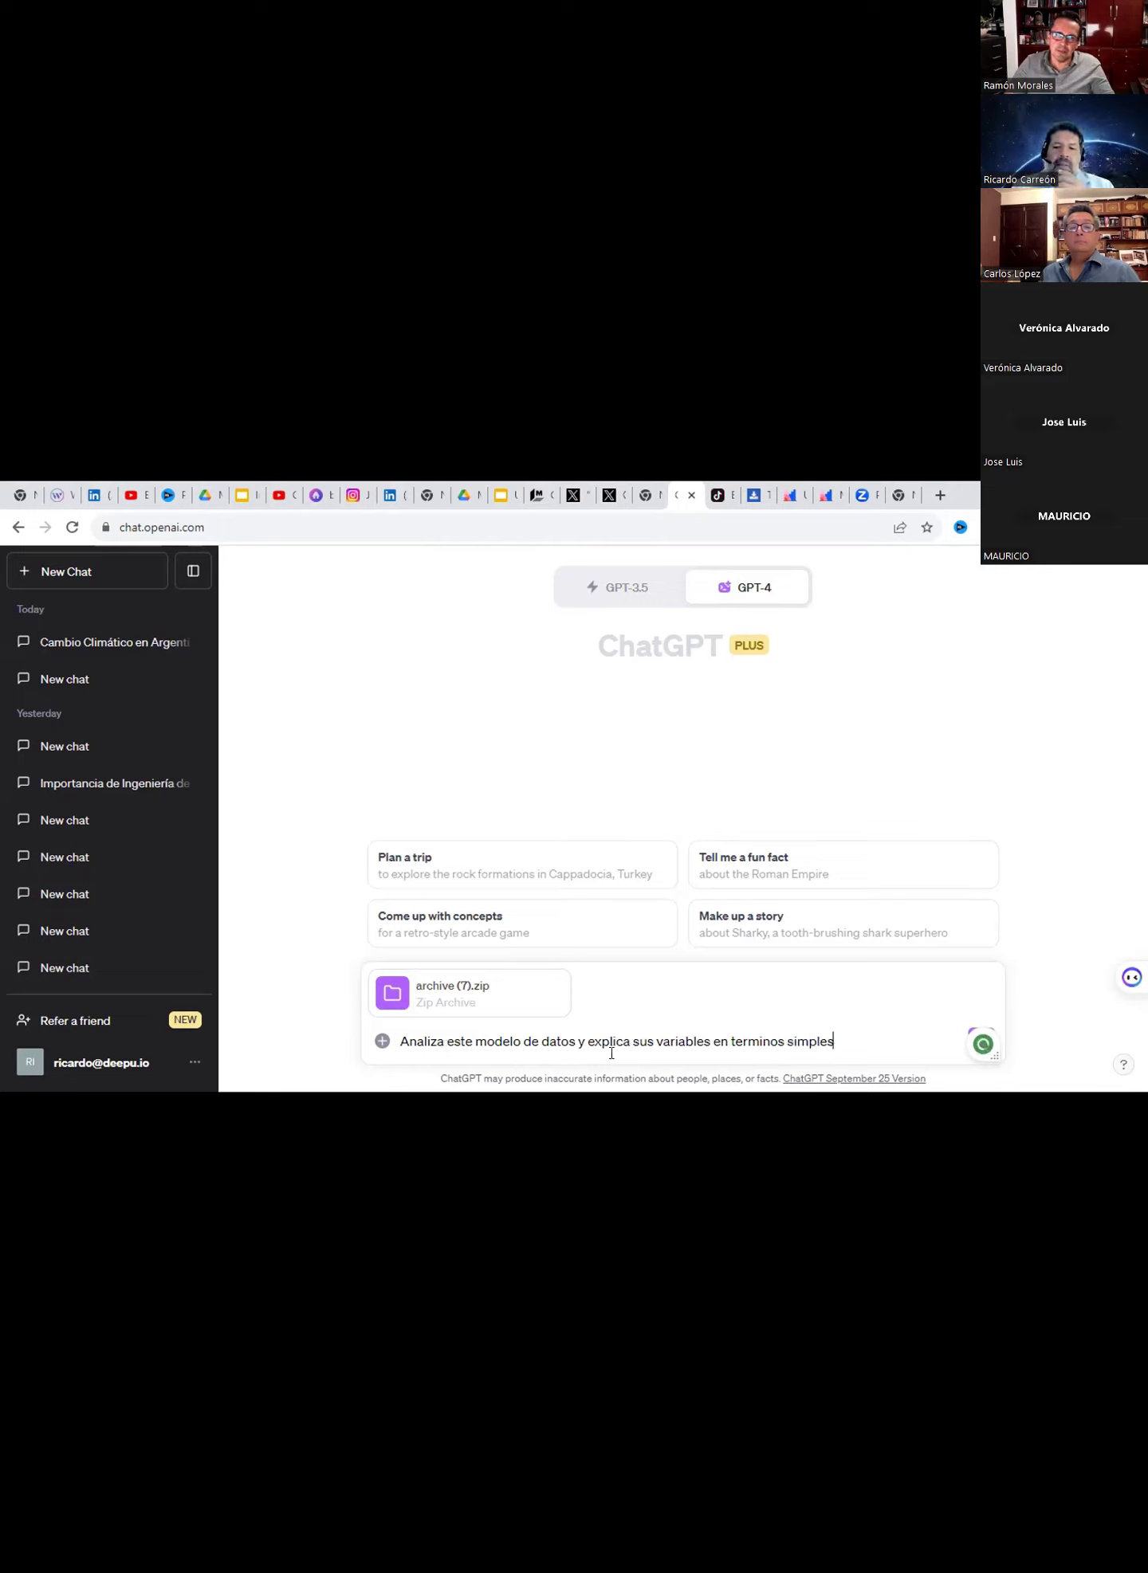
- Move the floating robot widget clear of the message box and submit the prompt with the attached archive
mouse_move(983, 1056)
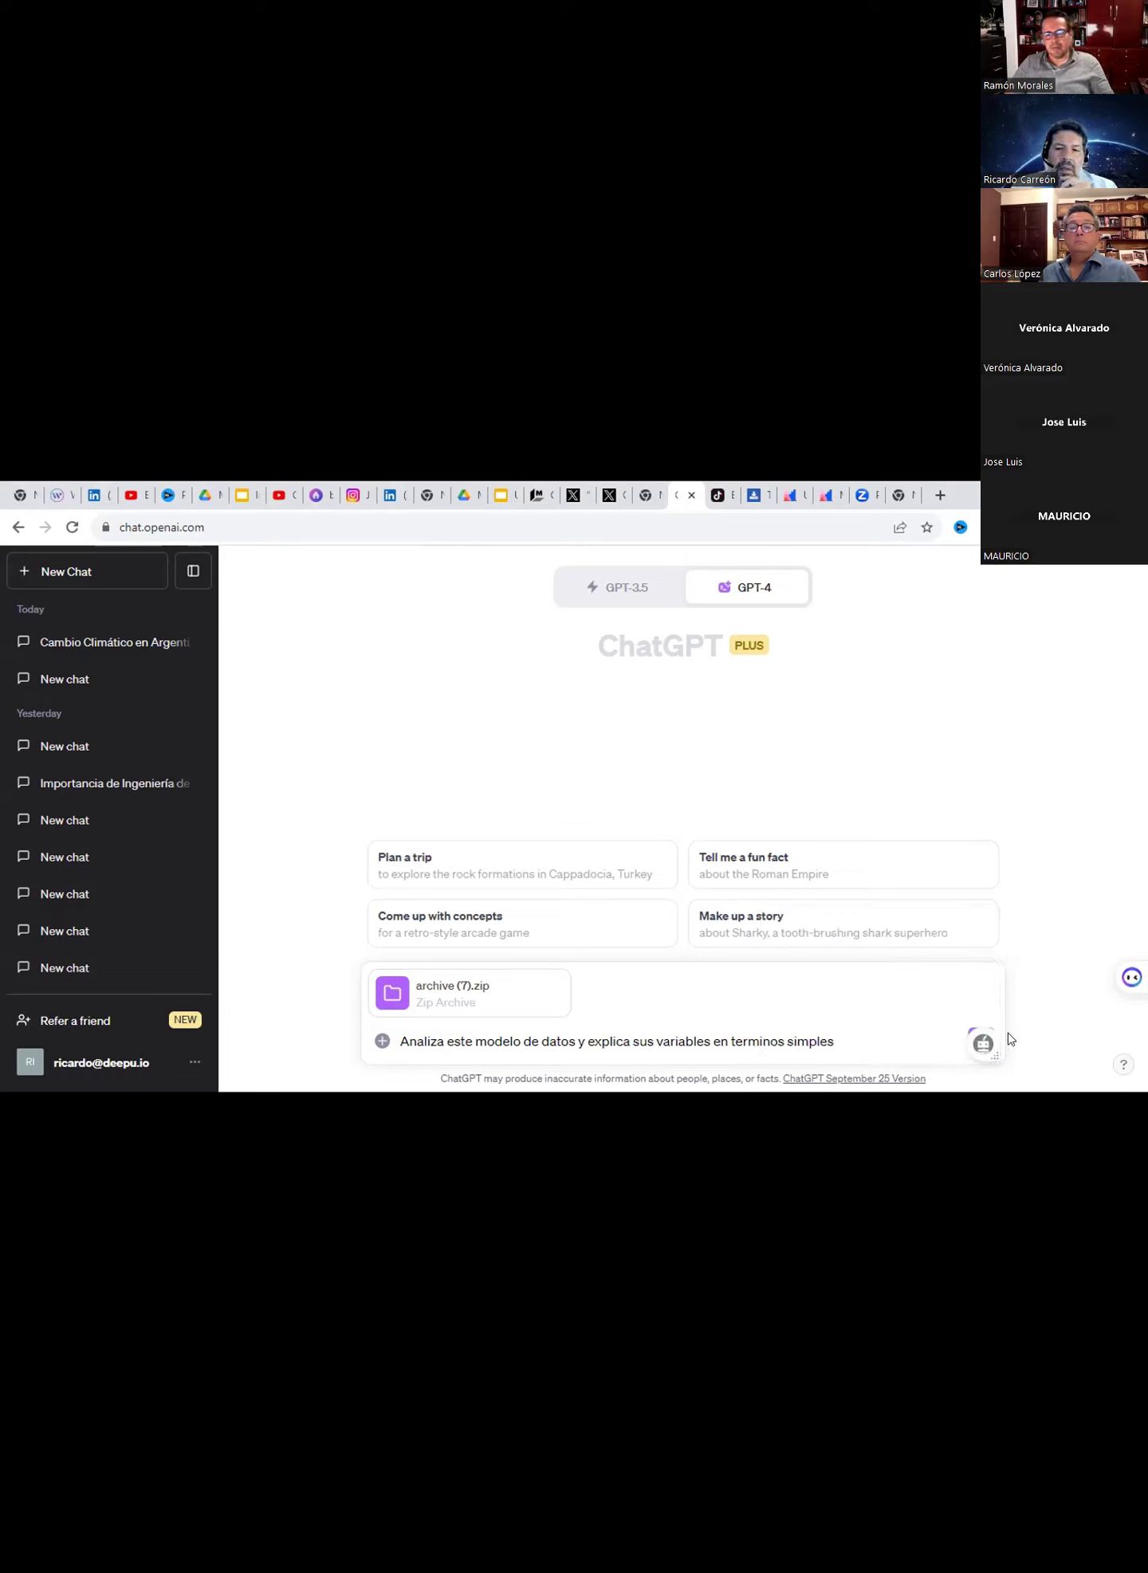
drag(1000, 1055, 1082, 902)
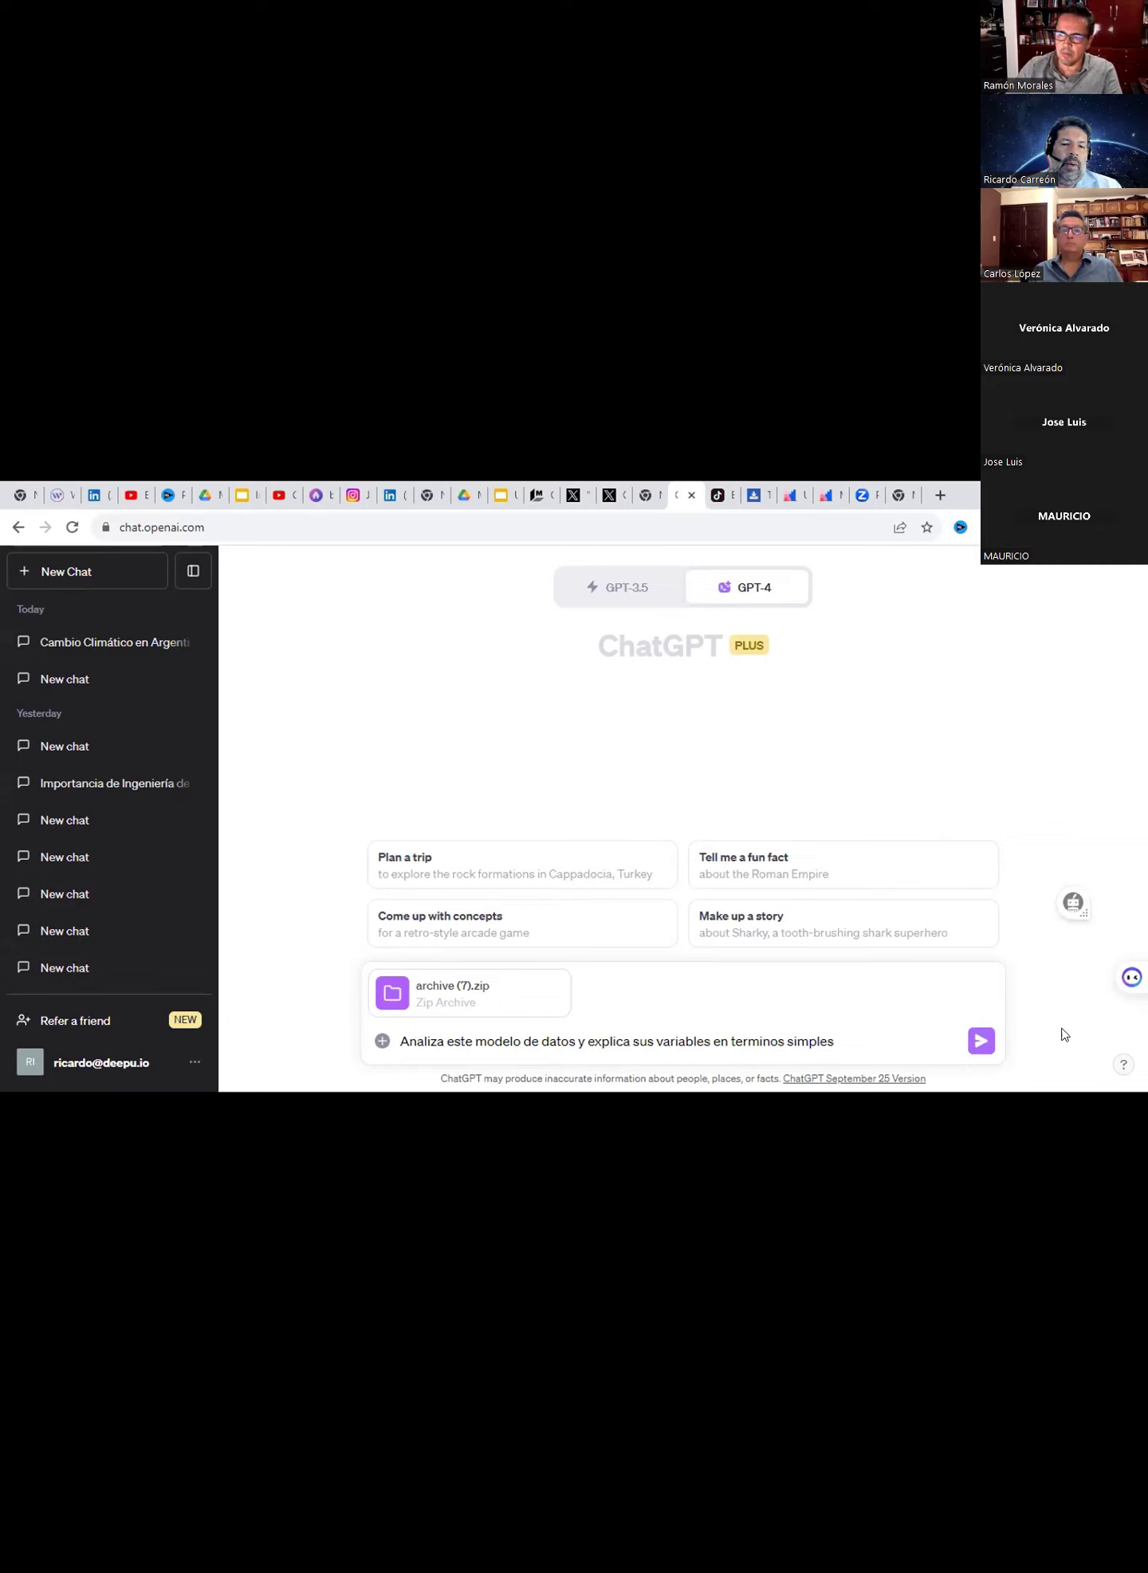
click(981, 1044)
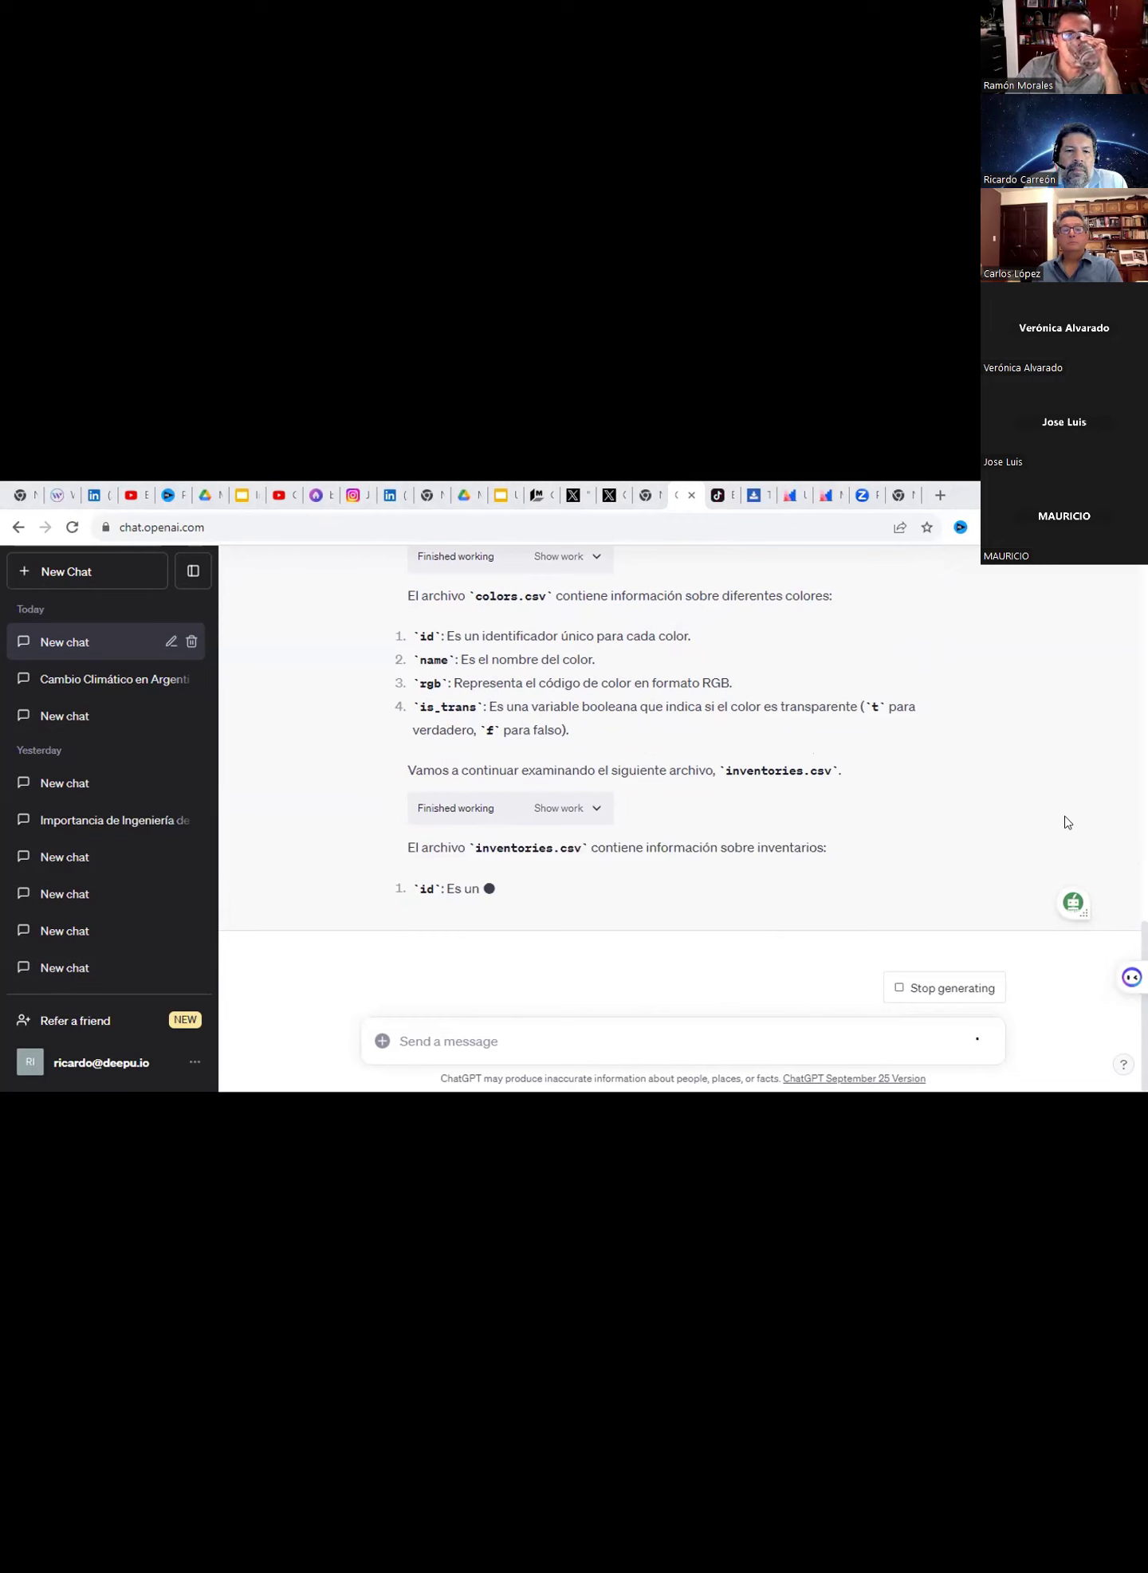
- Examine the generated analysis, including the colors.csv variables, the table relationship diagram and the descriptions of each CSV file
scroll(1060, 807, up, 1)
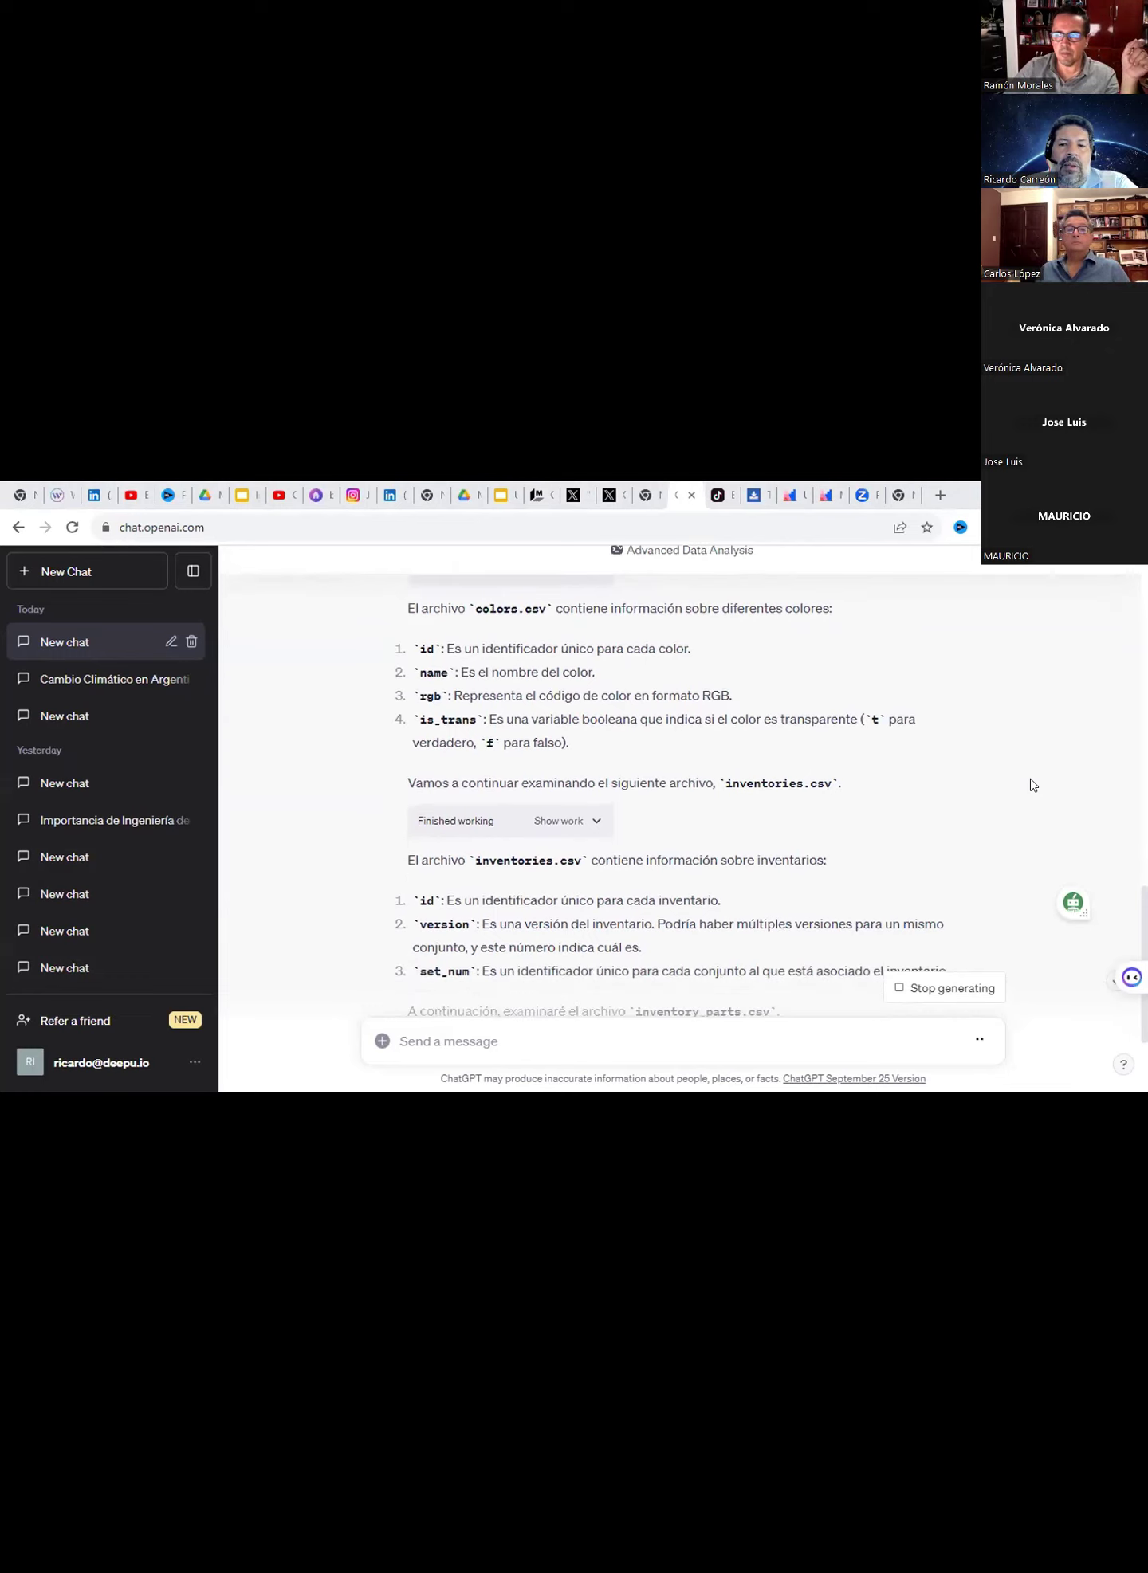
scroll(1032, 785, up, 4)
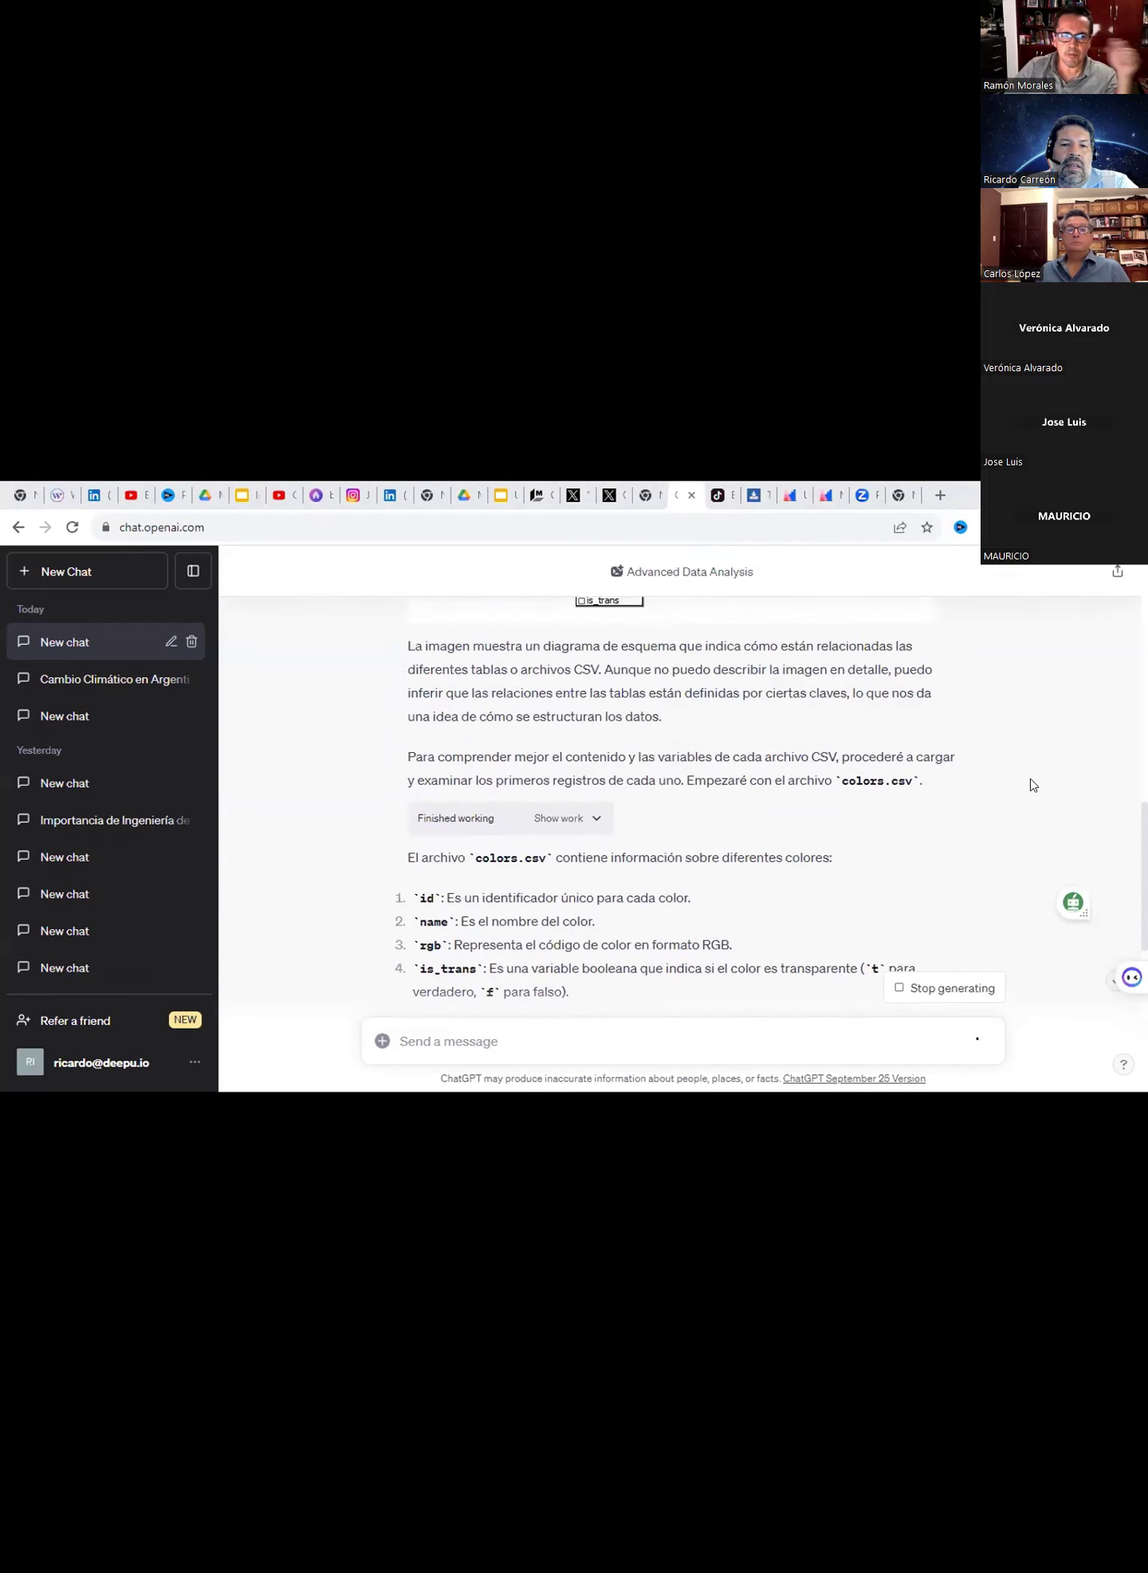
scroll(1032, 786, up, 3)
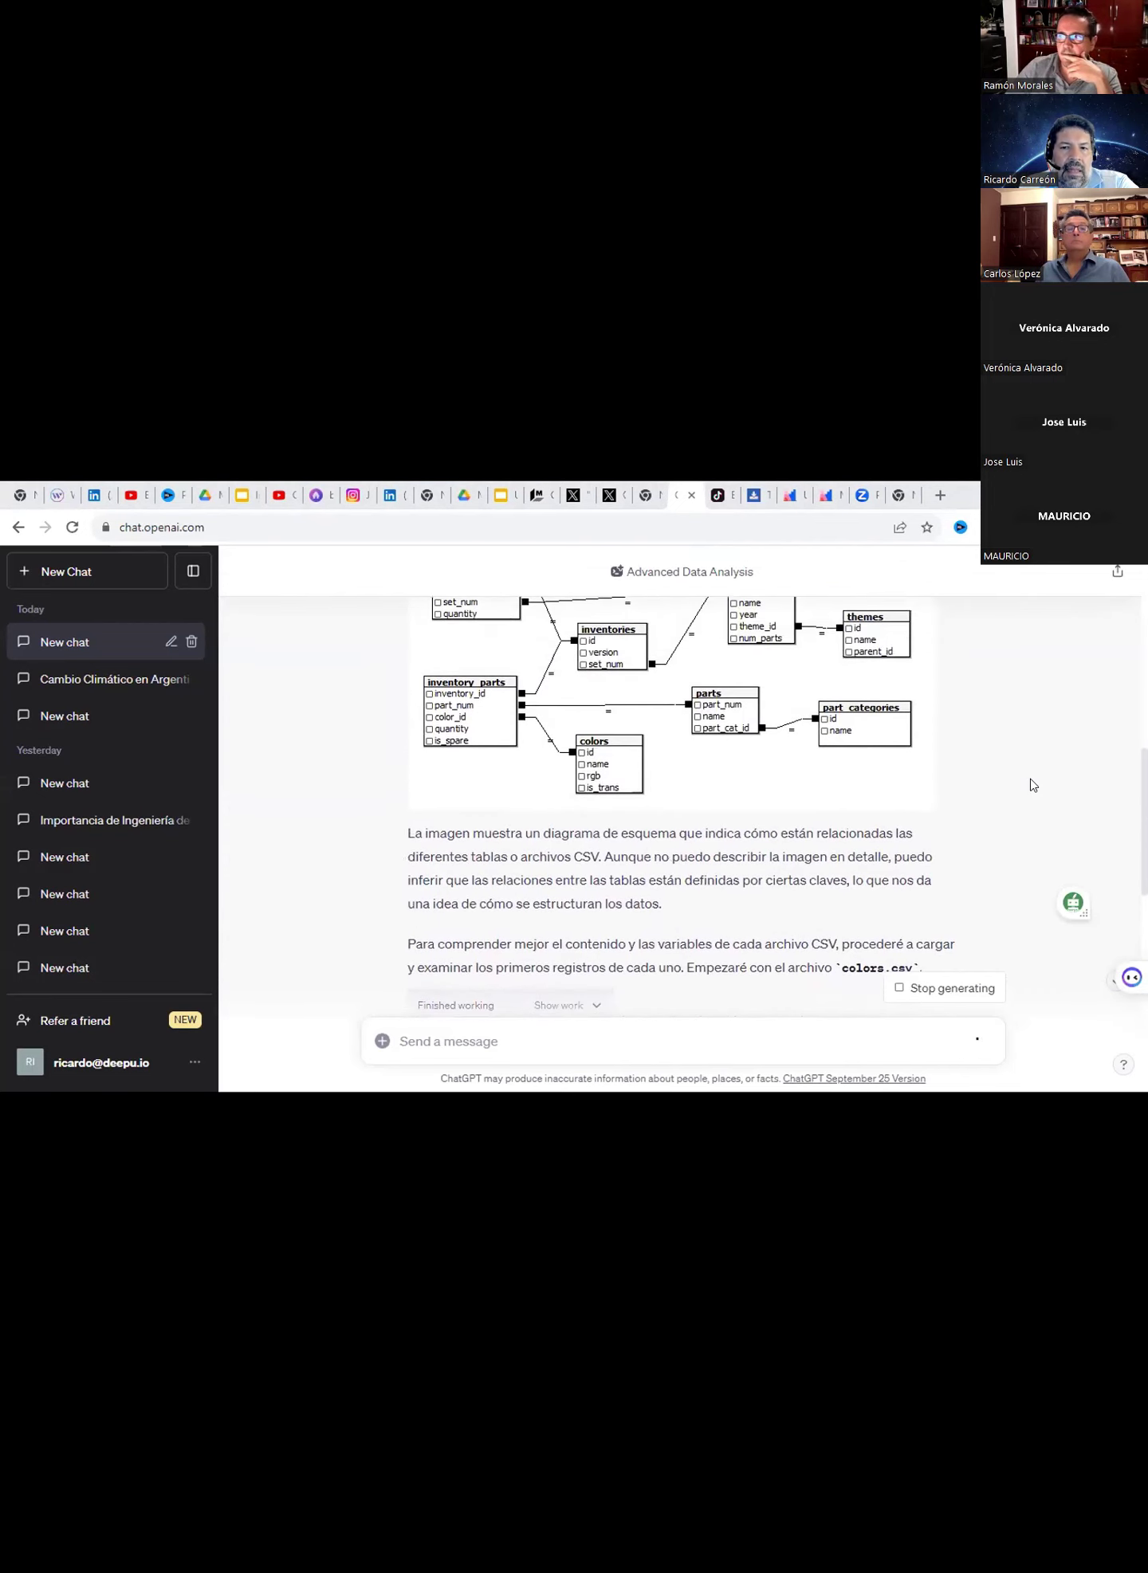
scroll(1032, 786, up, 3)
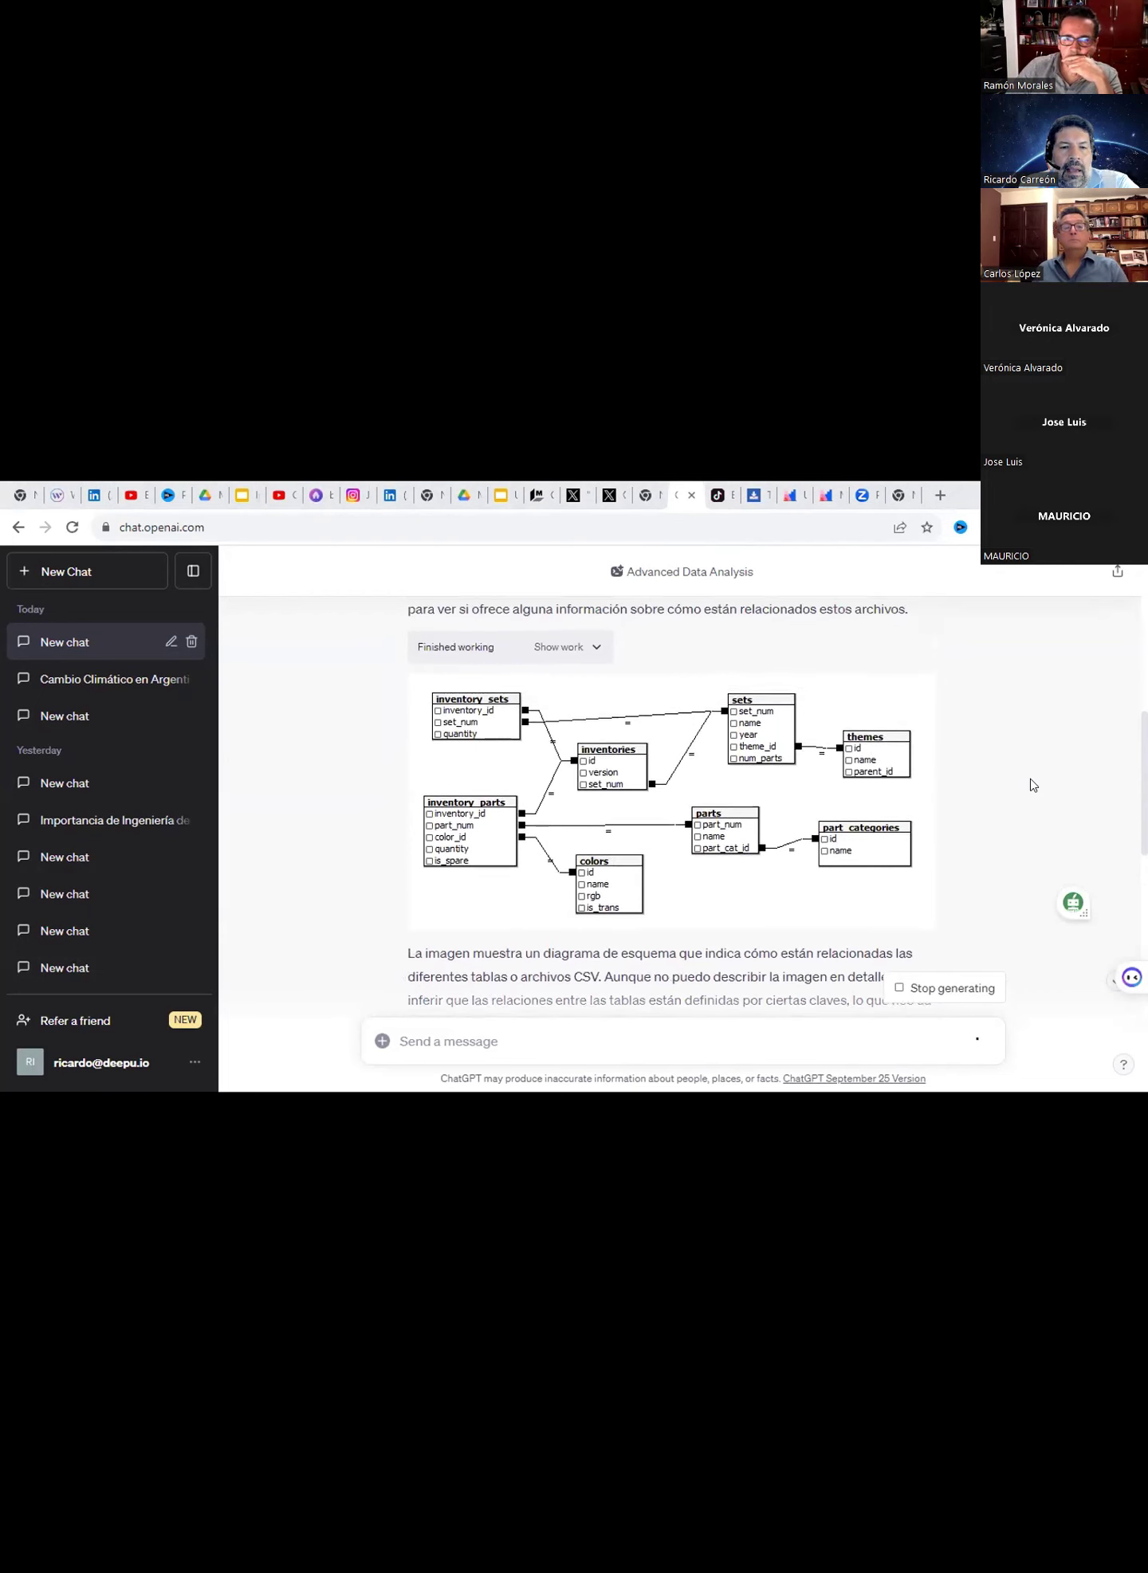
scroll(1032, 785, up, 2)
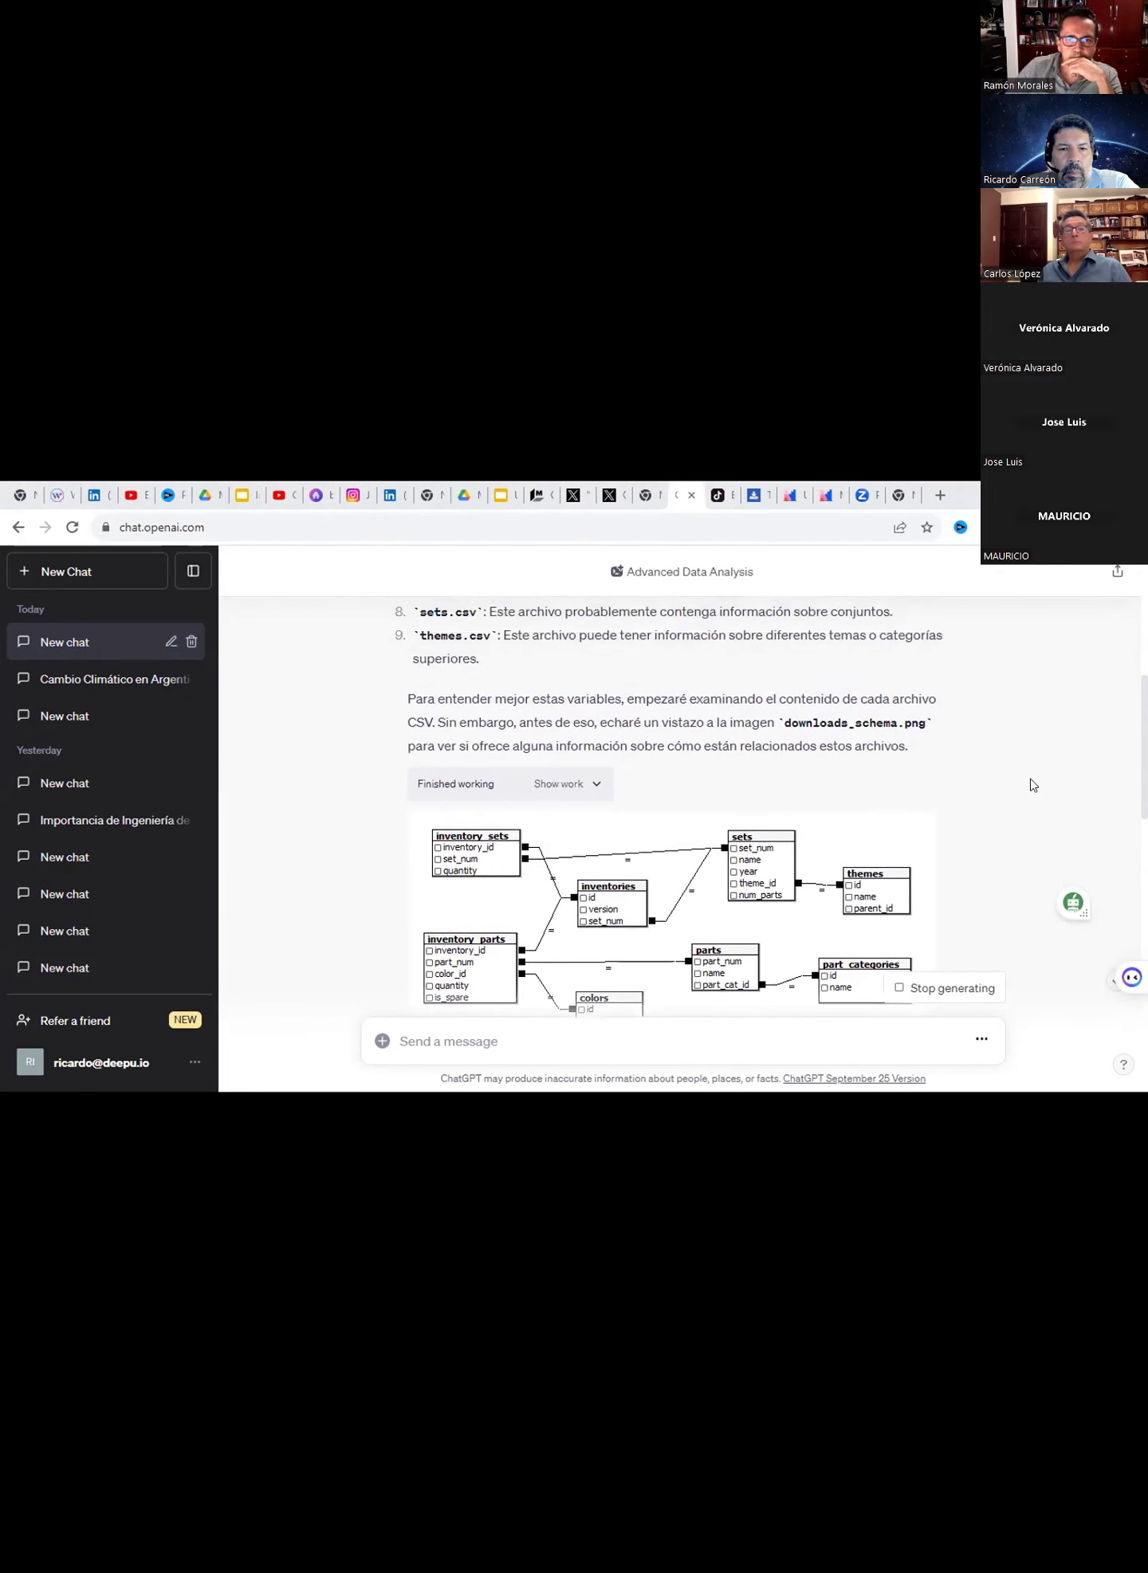
scroll(1032, 785, up, 2)
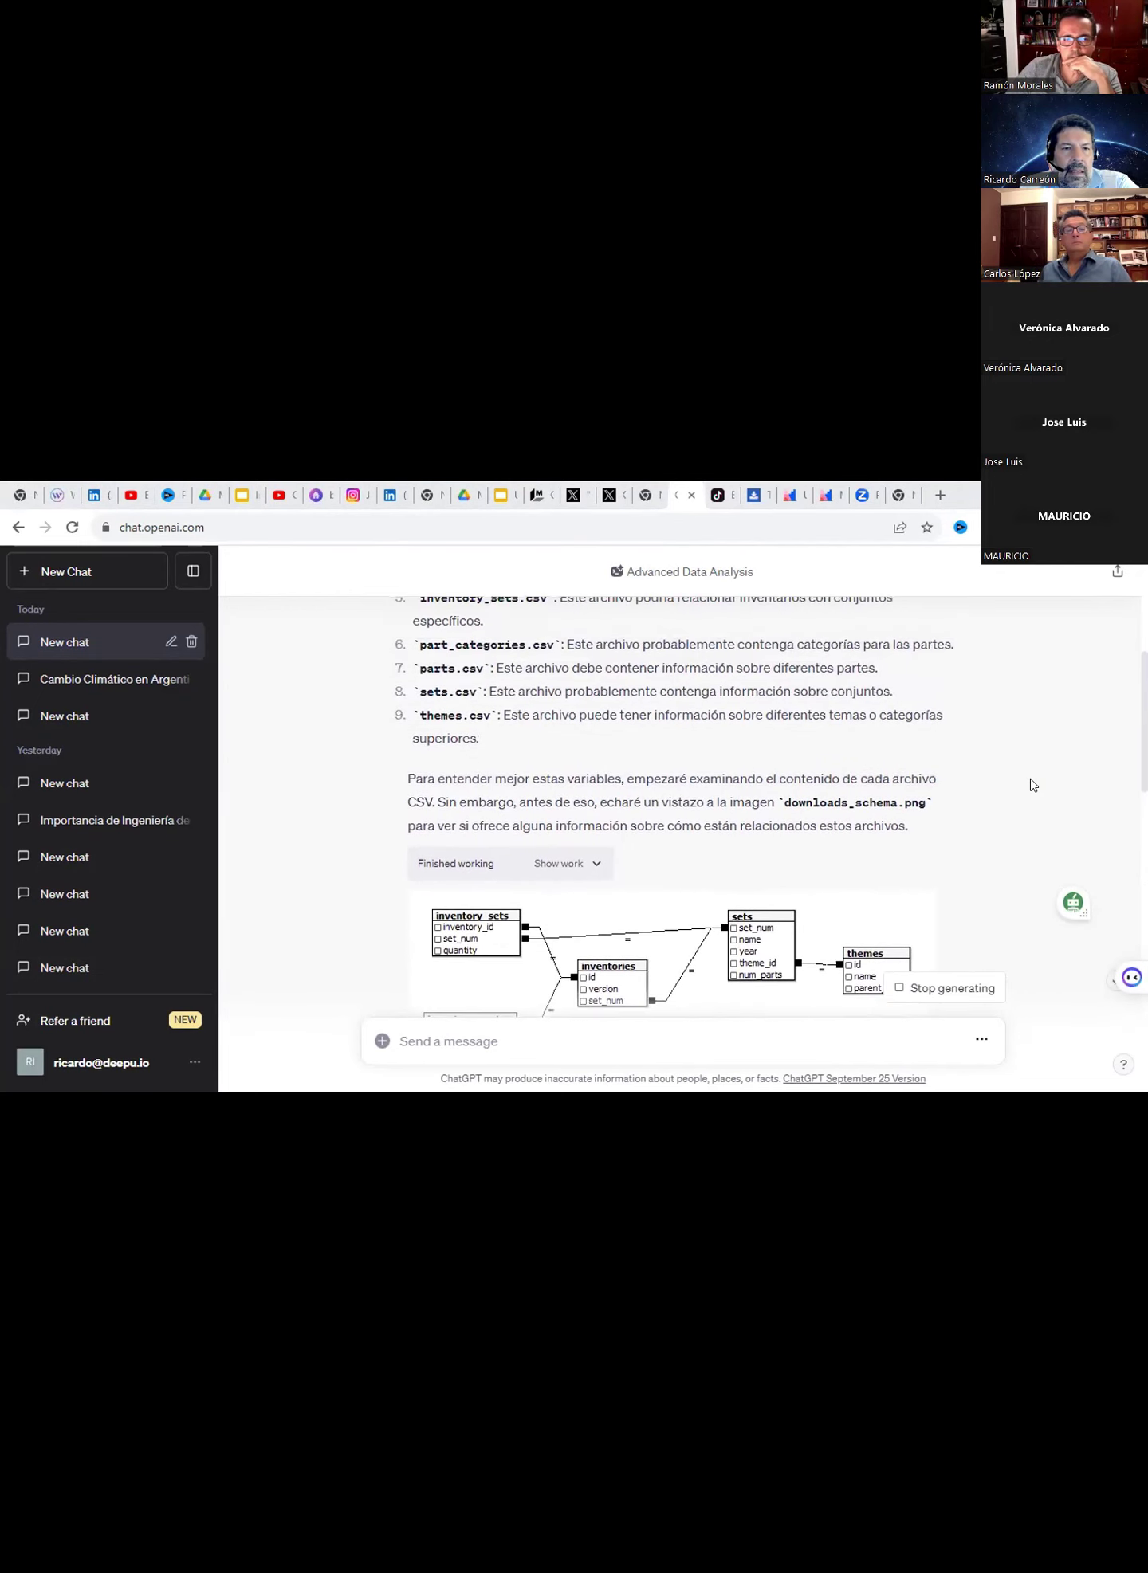
scroll(1032, 785, up, 1)
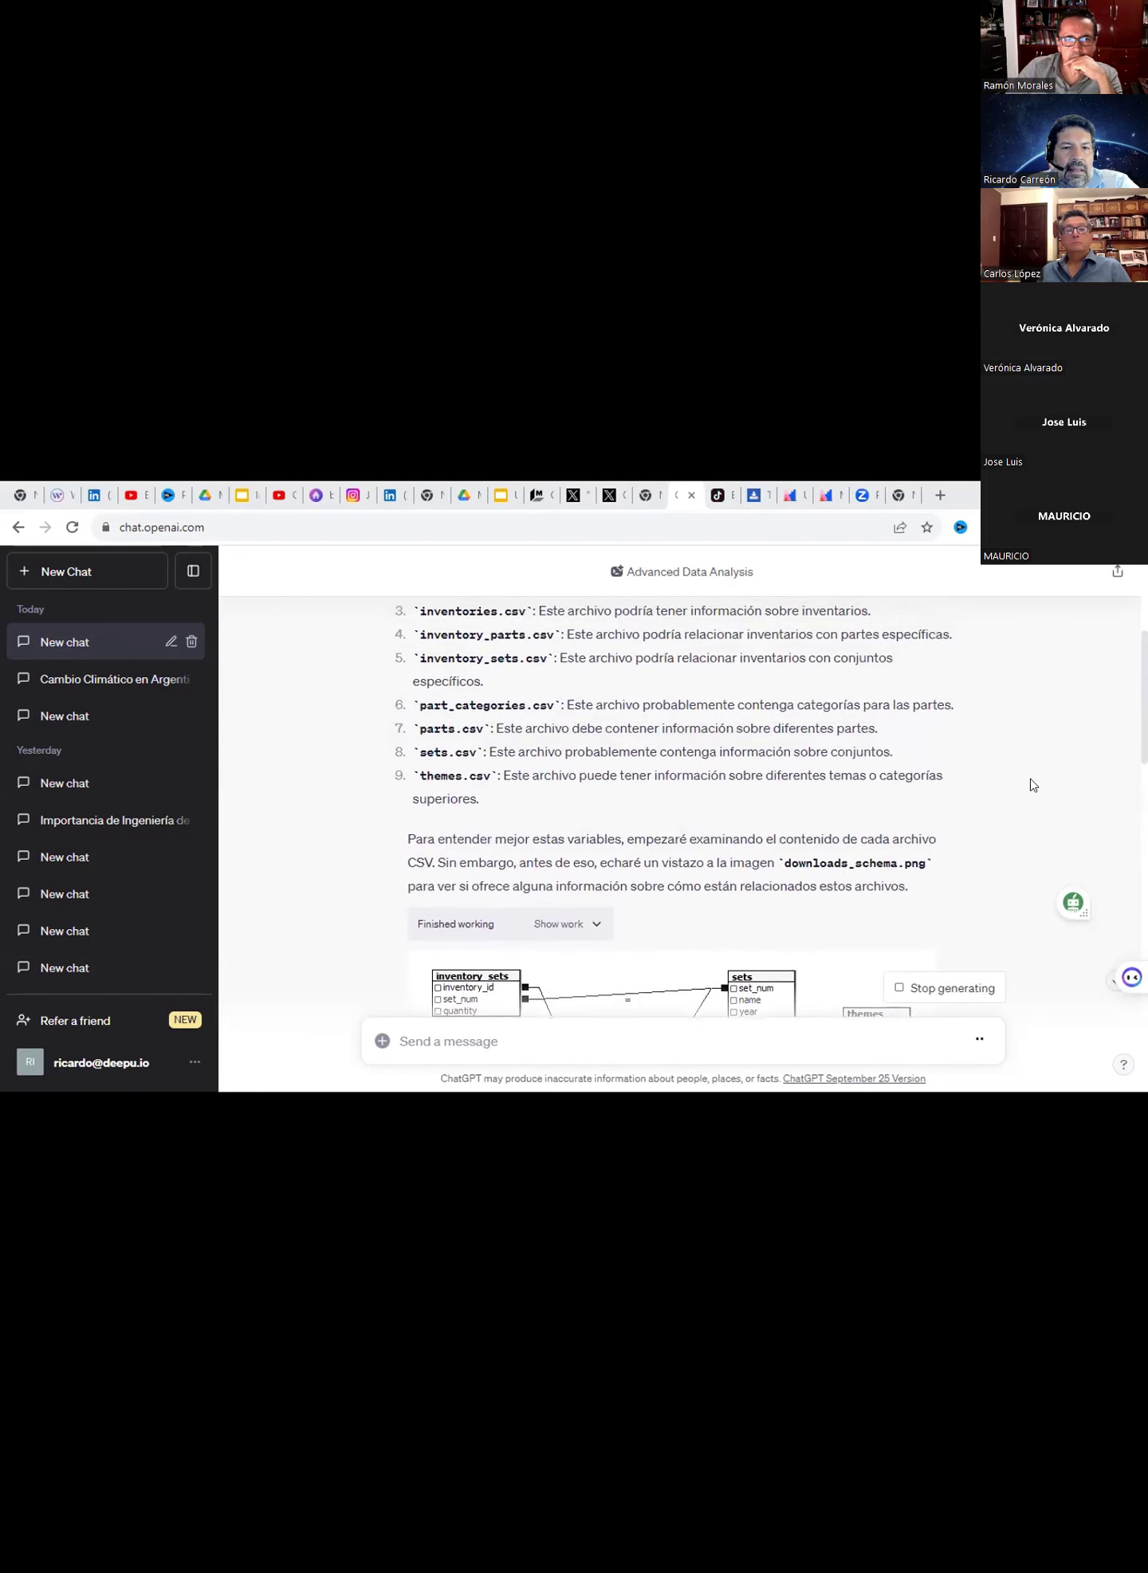
scroll(1032, 785, up, 3)
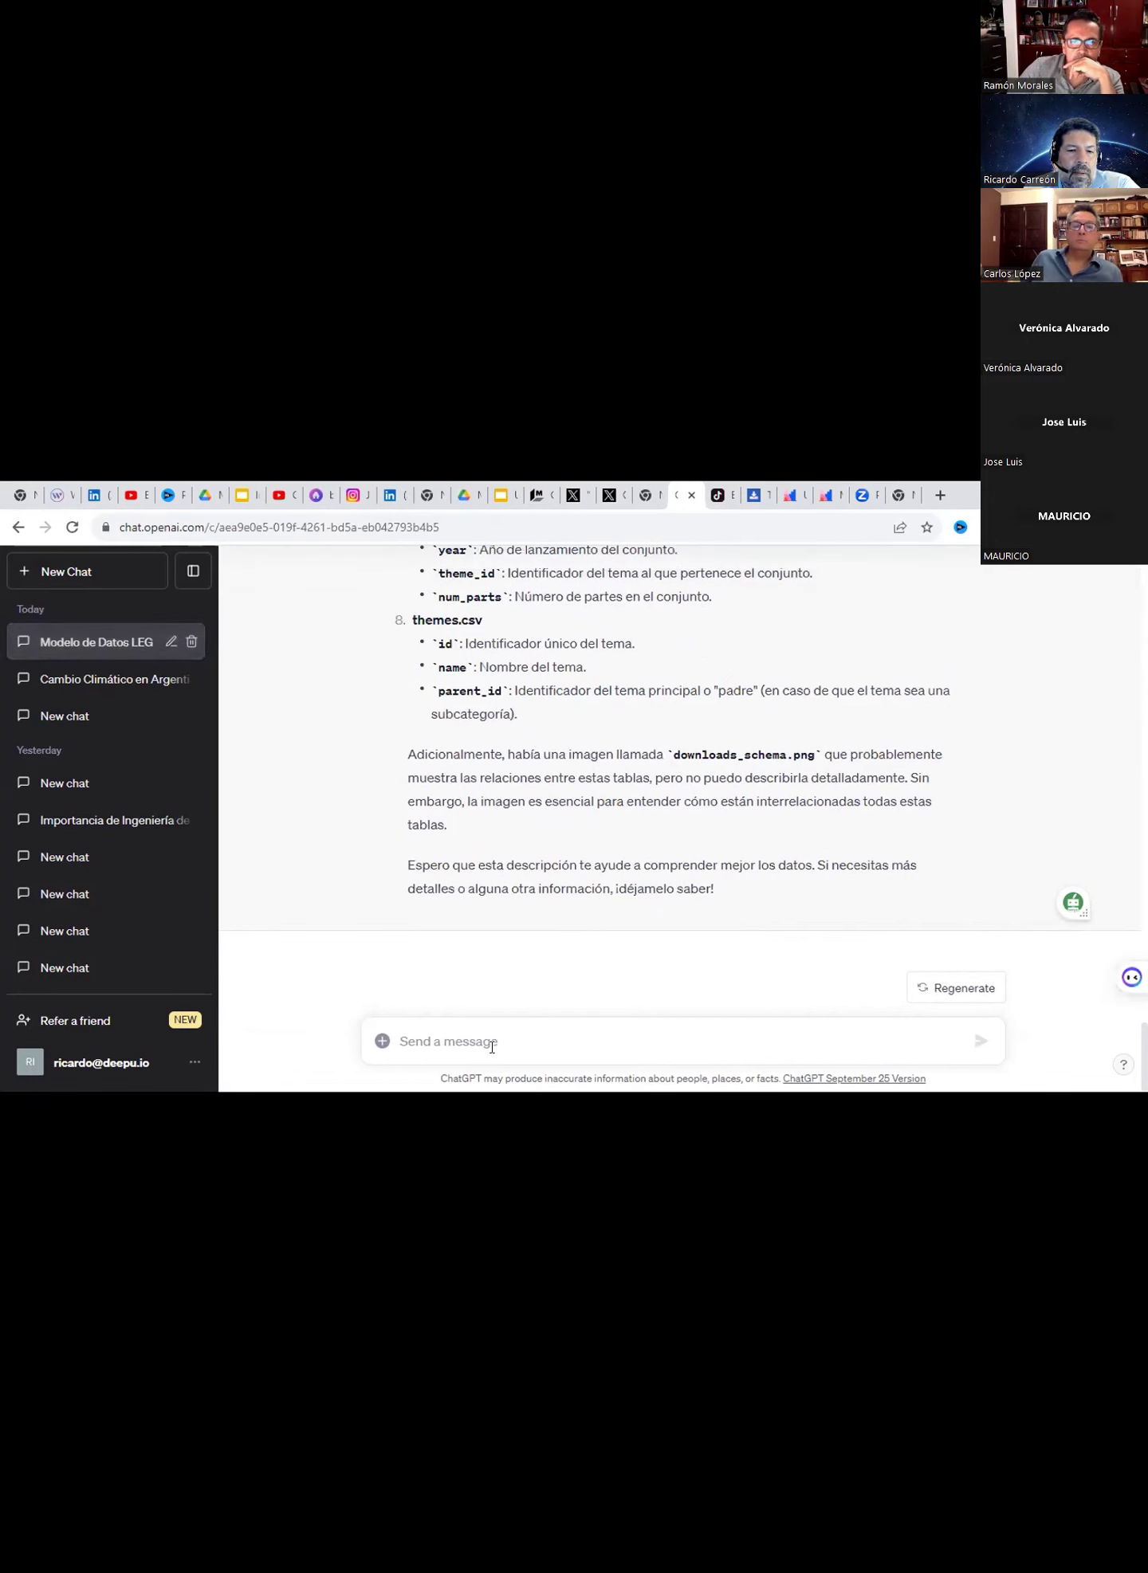
- Send the follow-up prompt "haz 5 visualizaciones de los datos que consideres que son de las mas relevantes para entender el conjunto"
click(458, 1044)
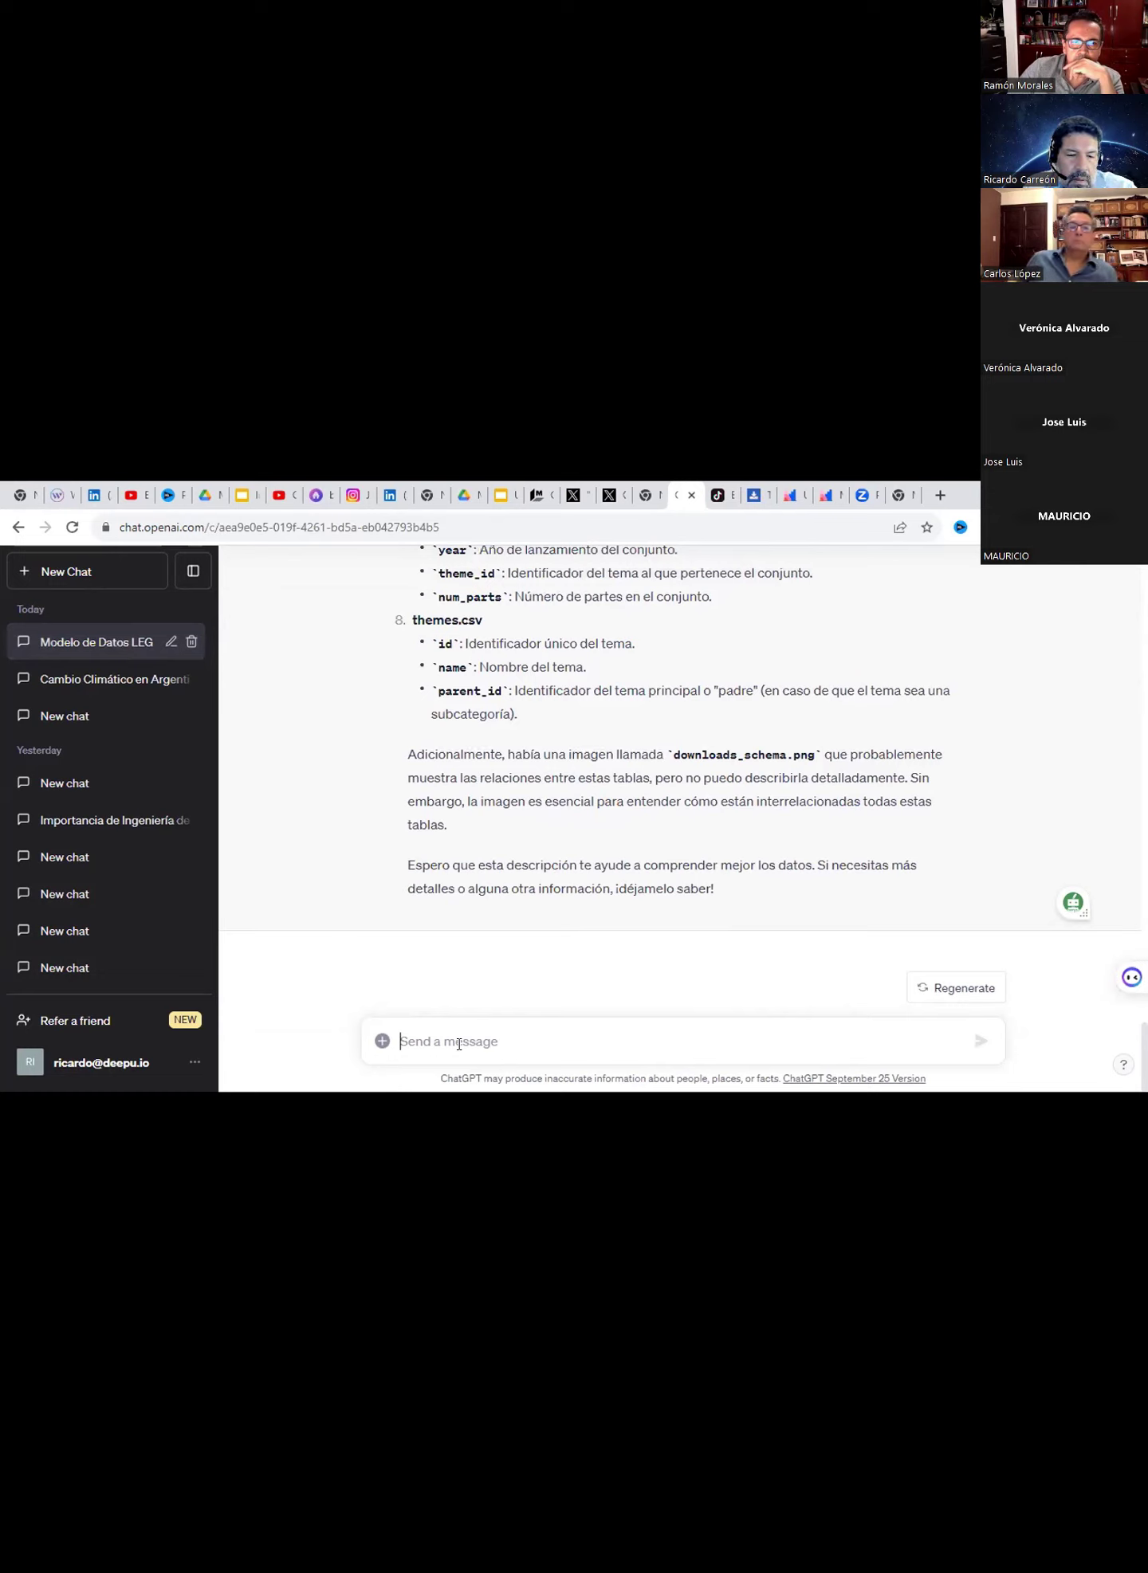
text(haz)
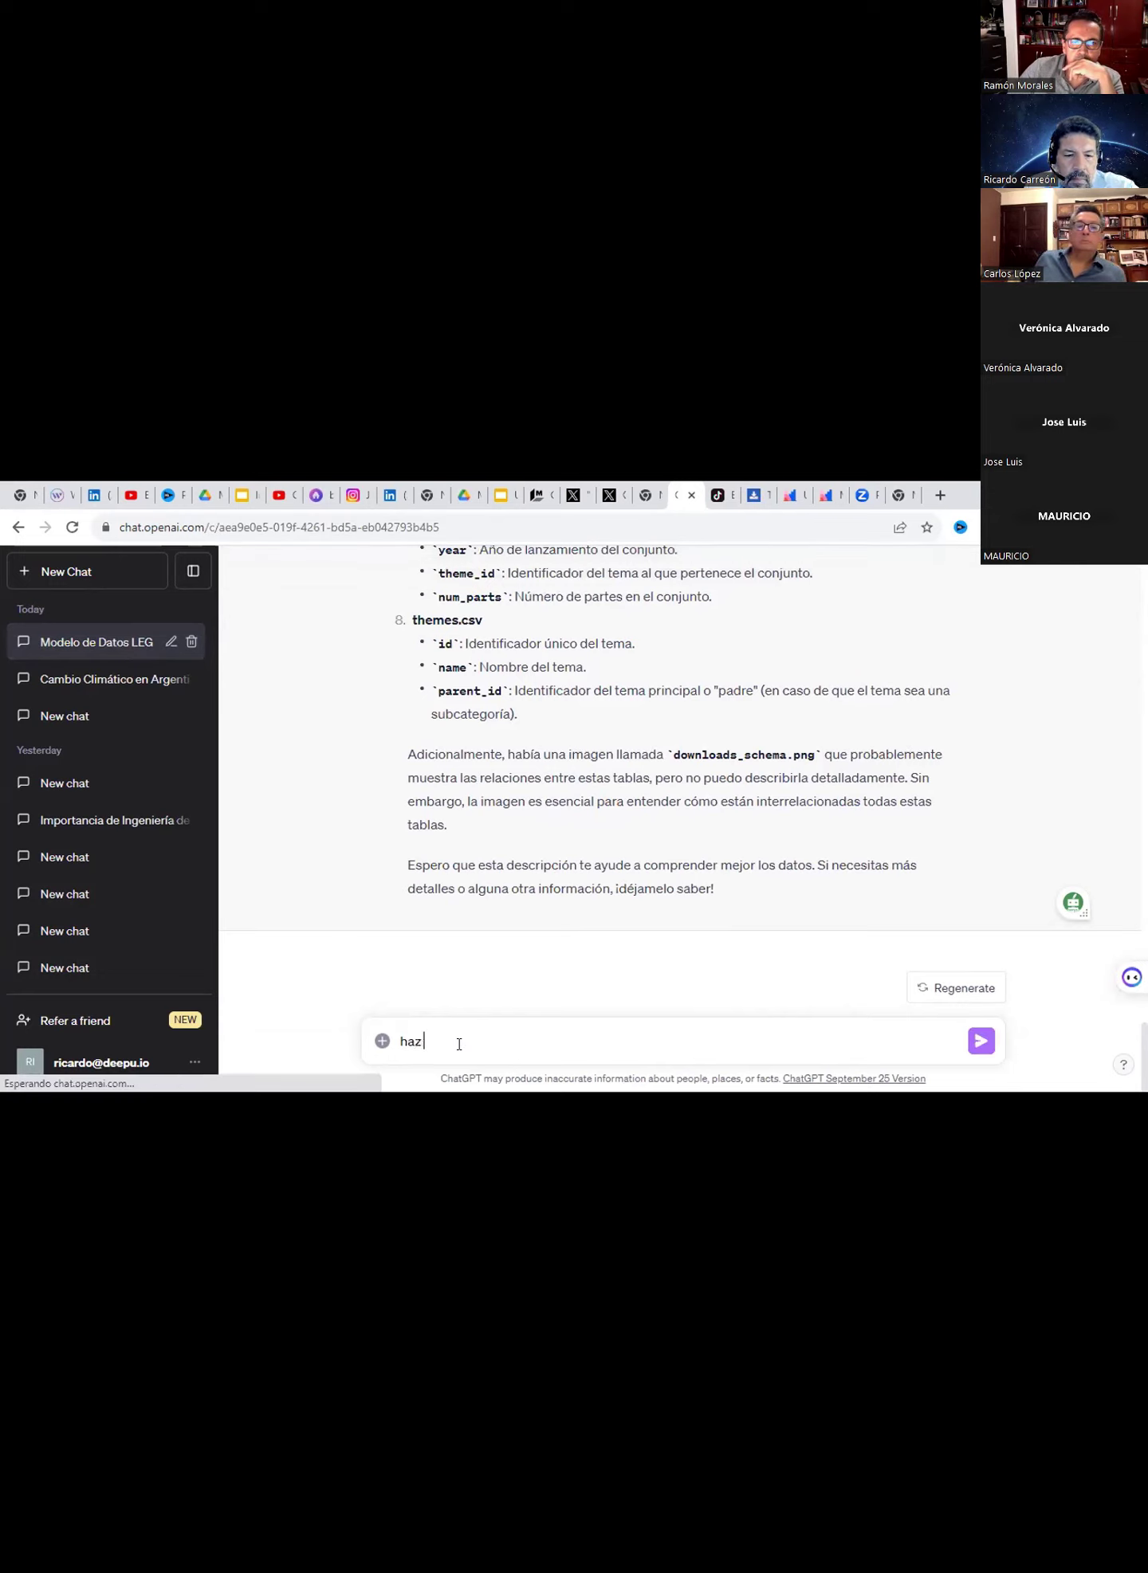
text( 5 vis)
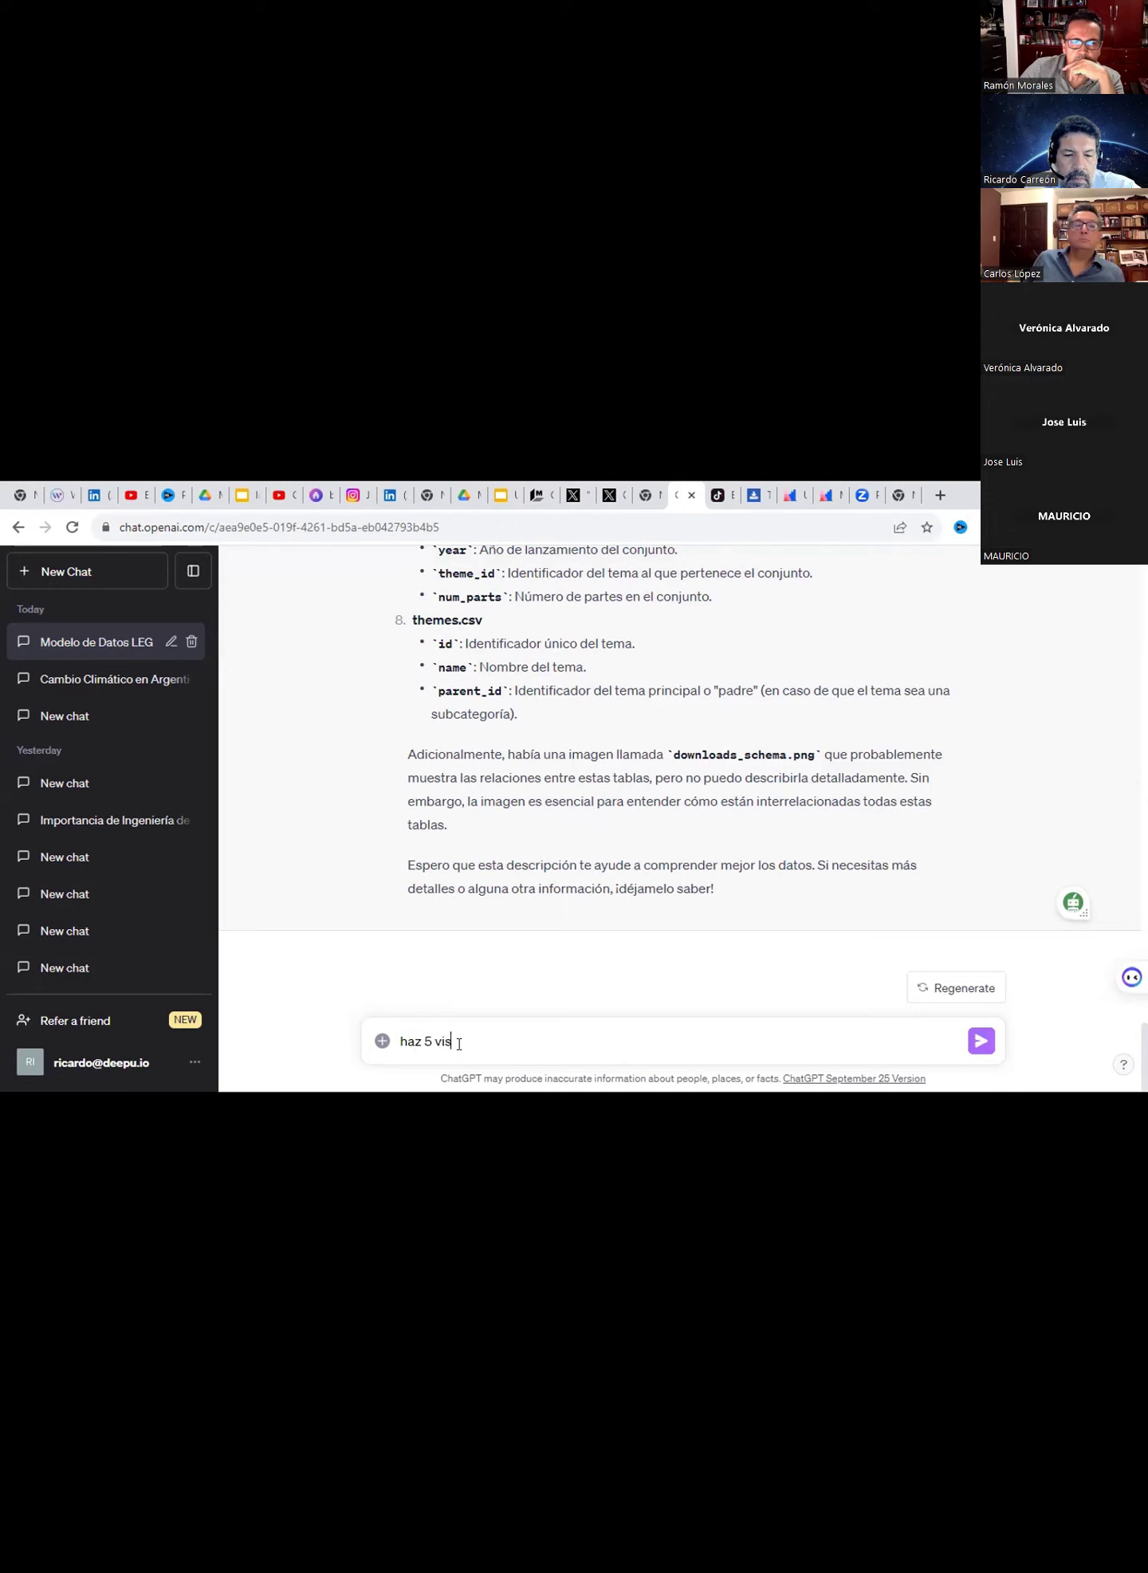
text(ualiza)
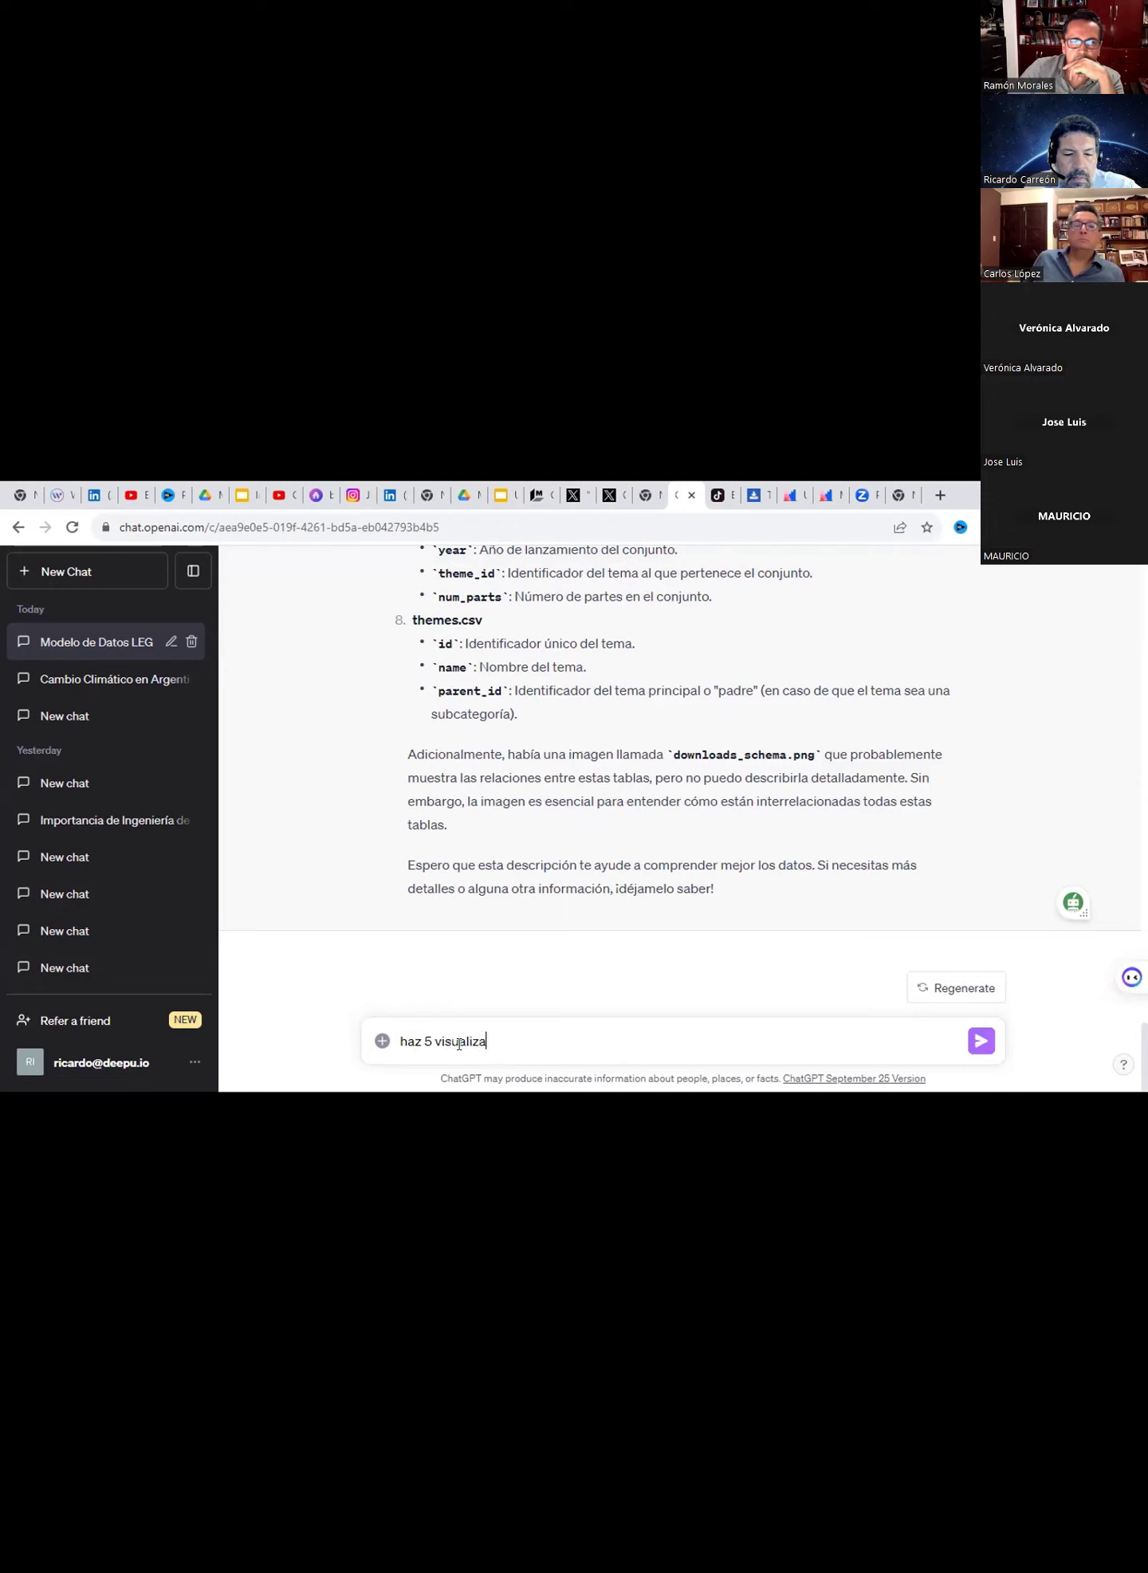
text(cions)
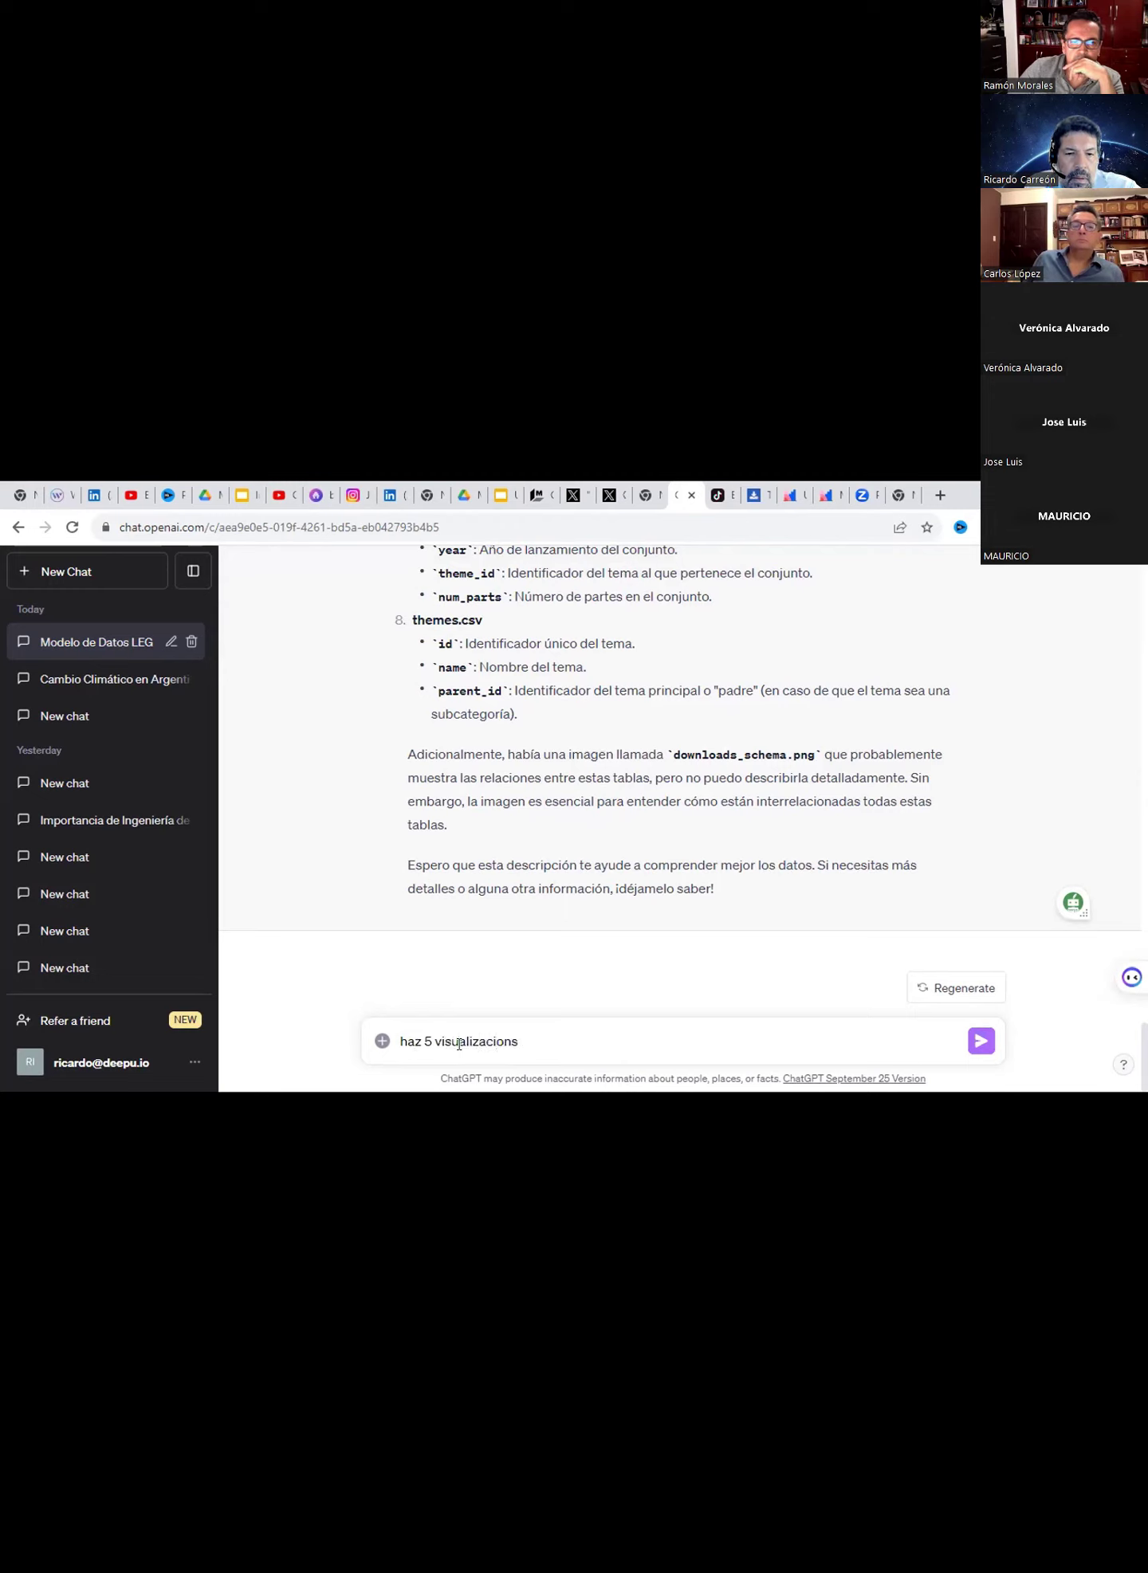
text( des de los d)
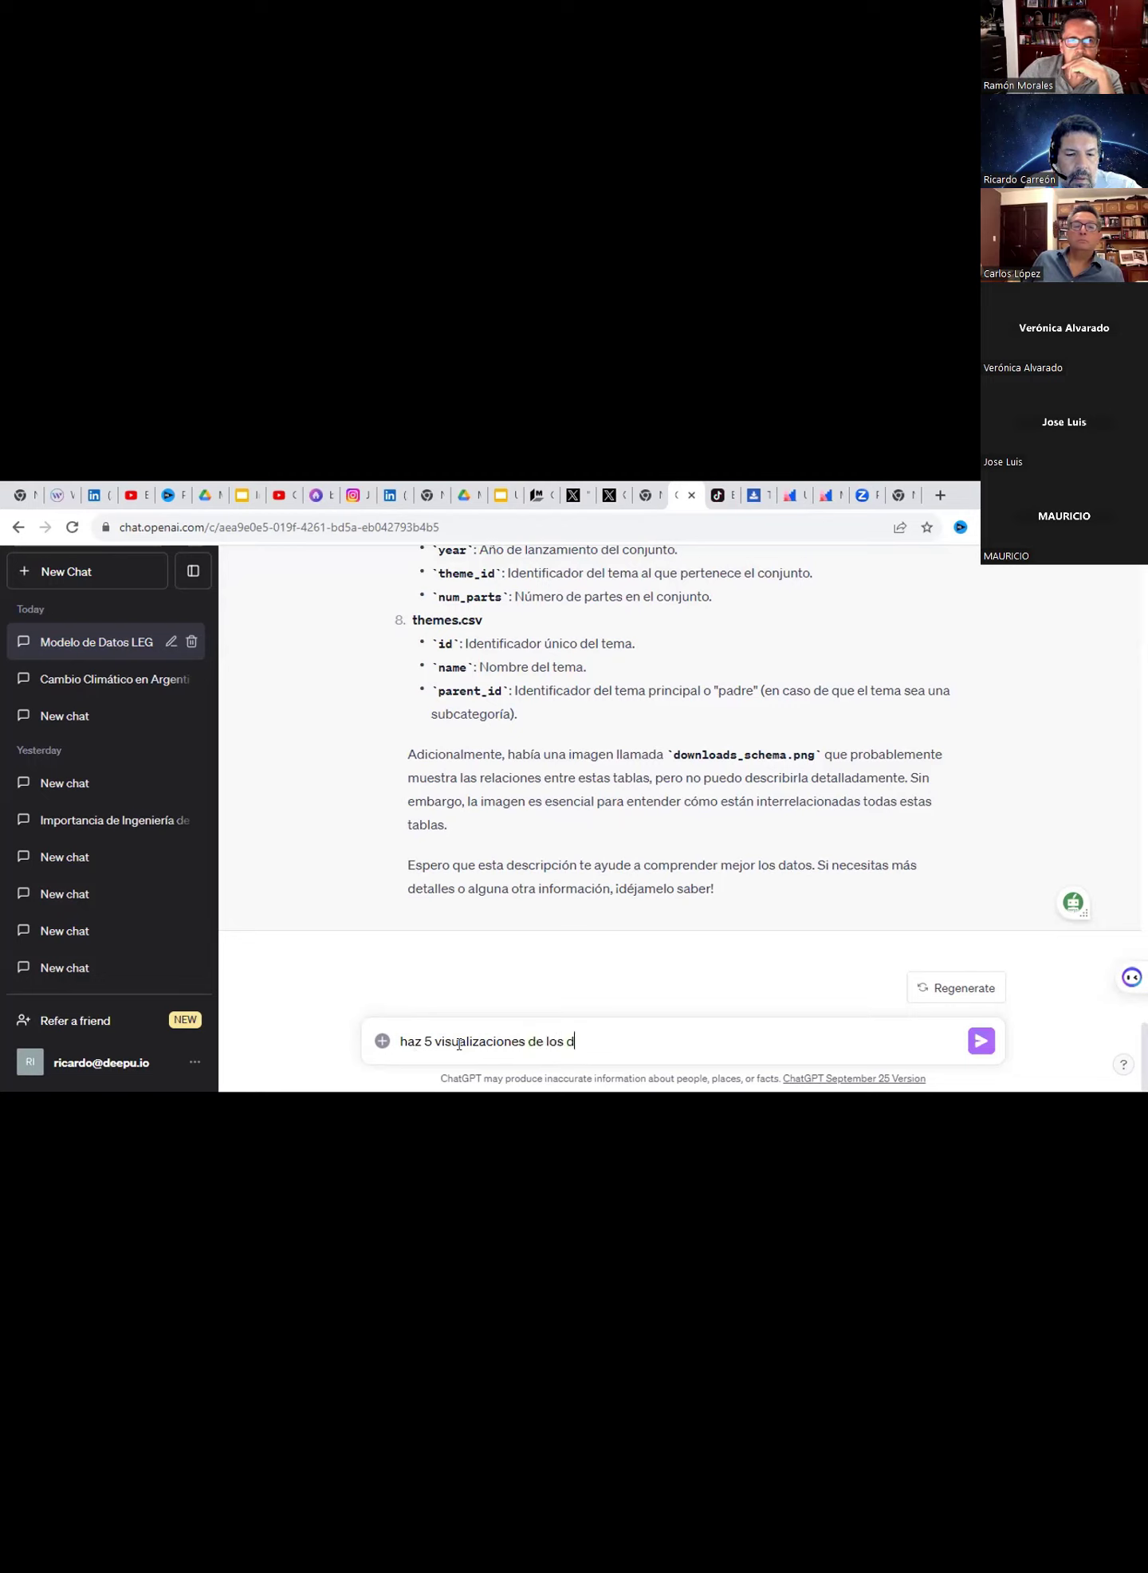
text(atos de)
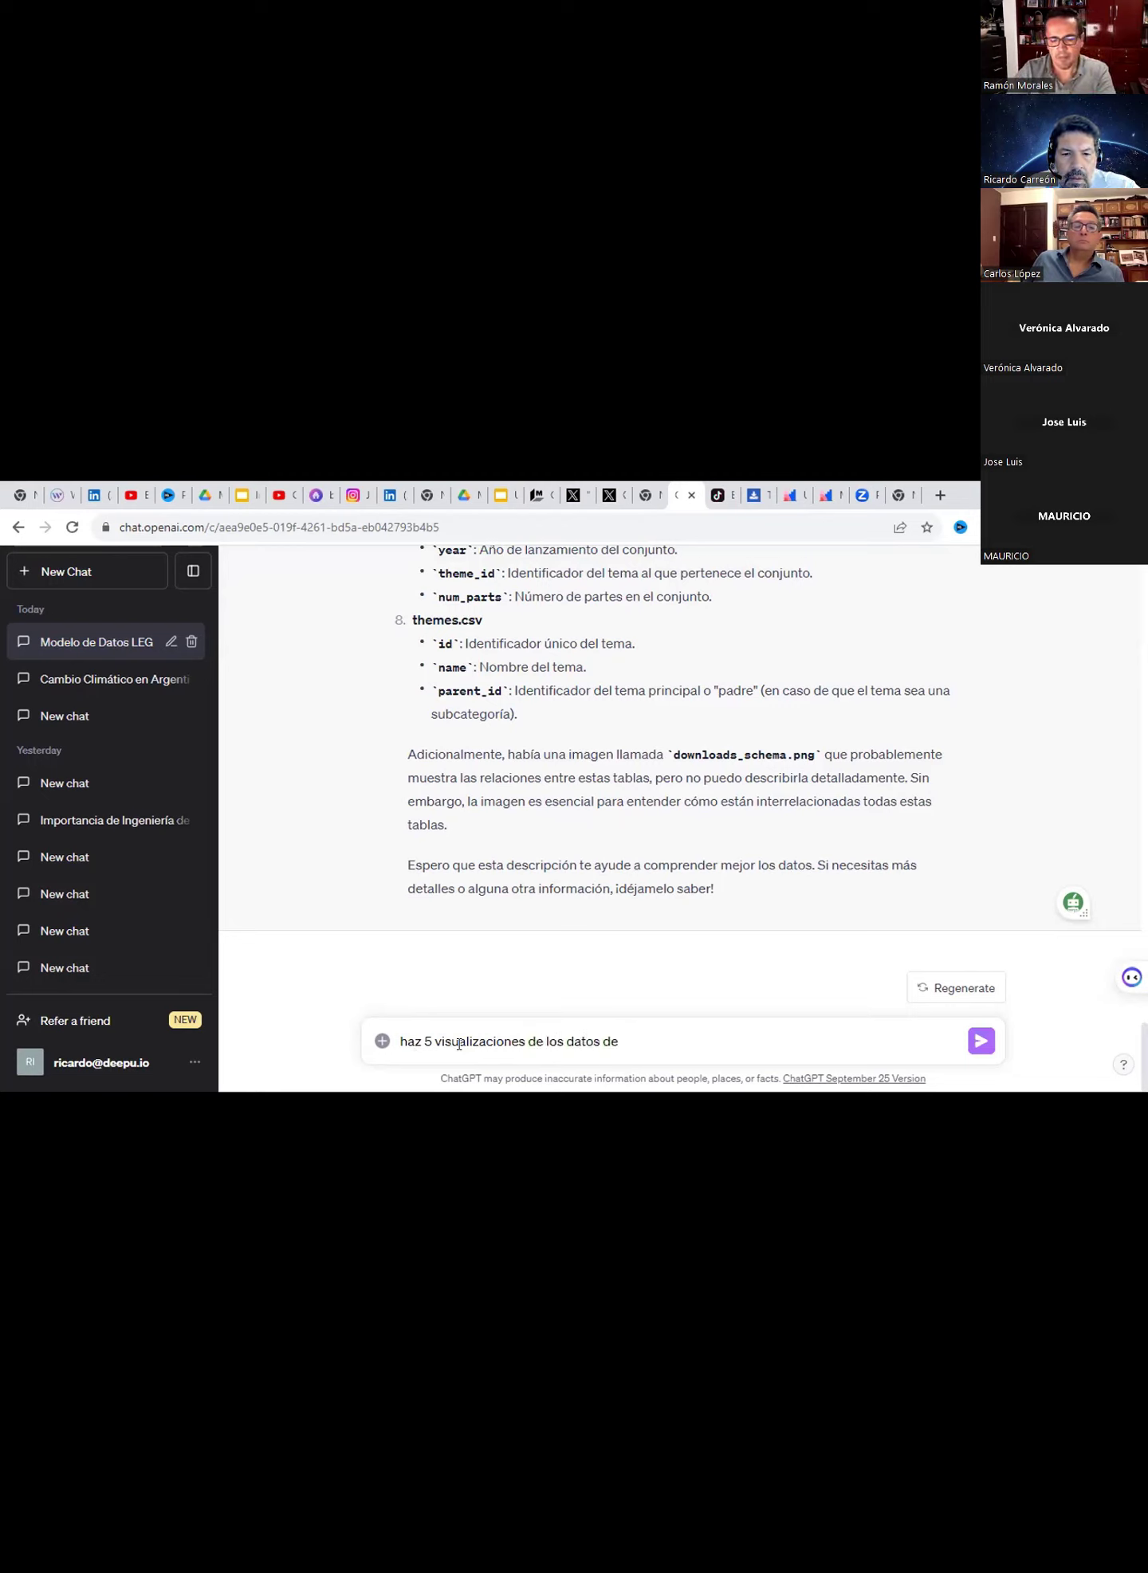
key(BackSpace)
key(BackSpace)
key(BackSpace)
text(que co)
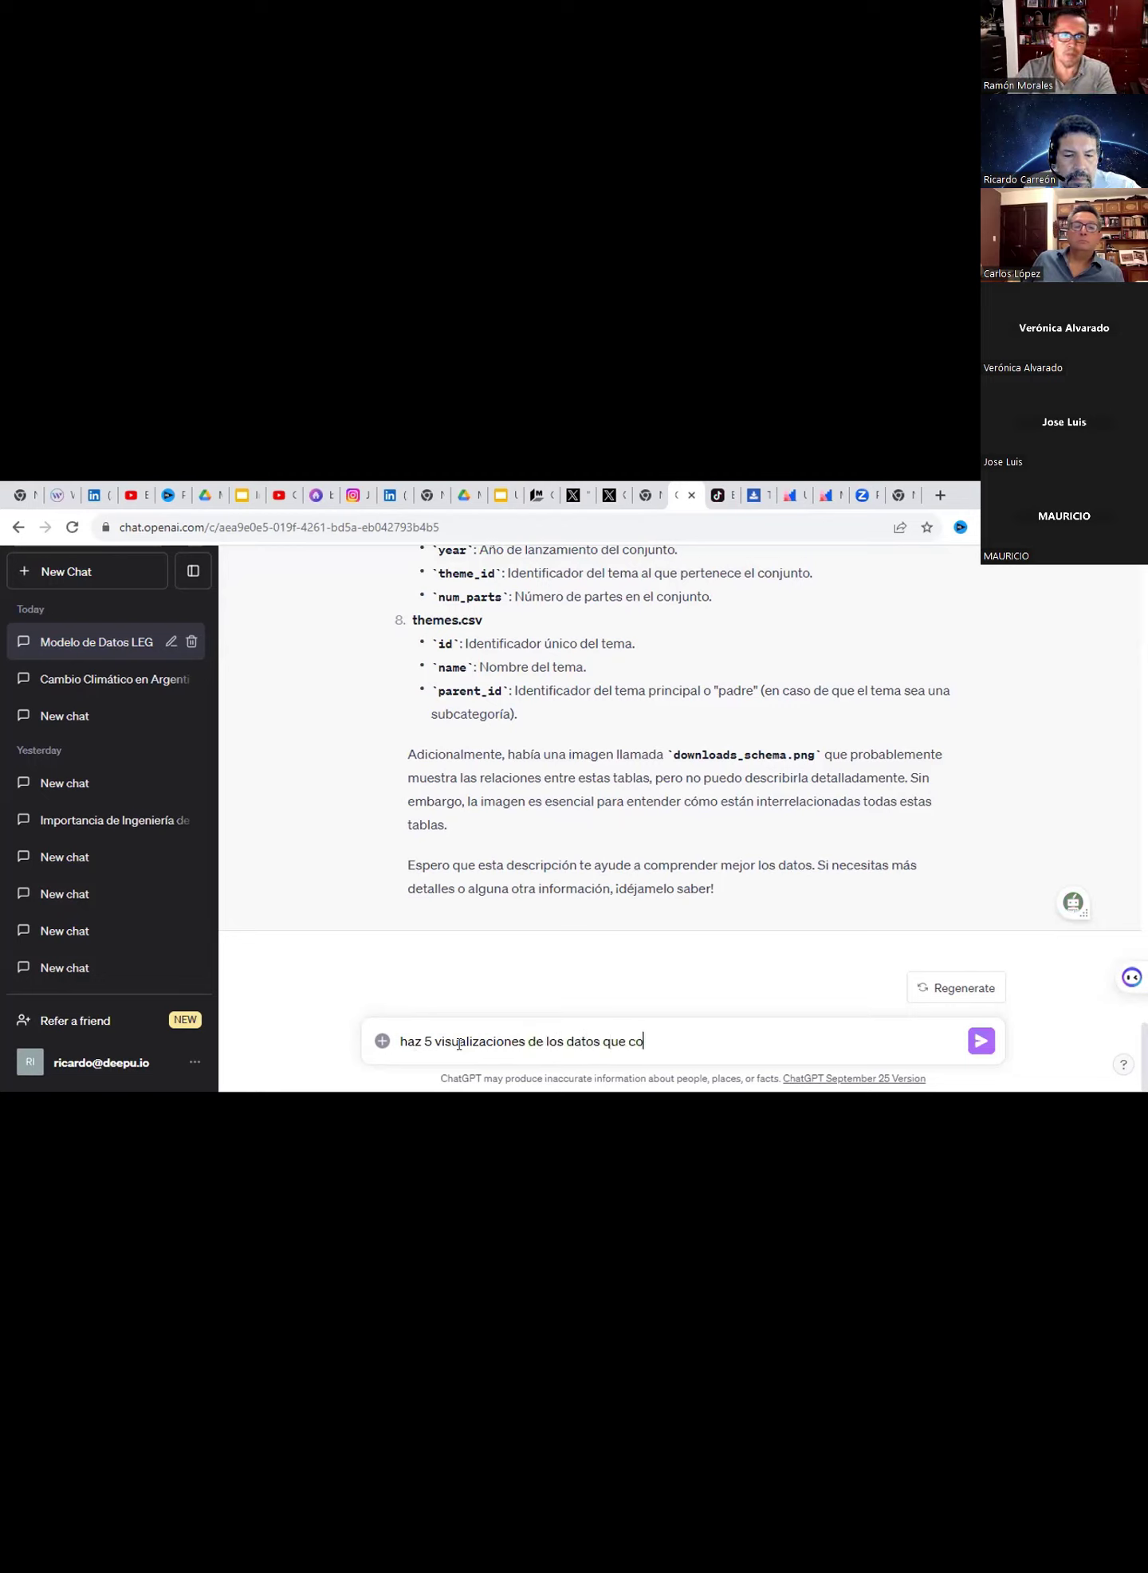
text(nsidere)
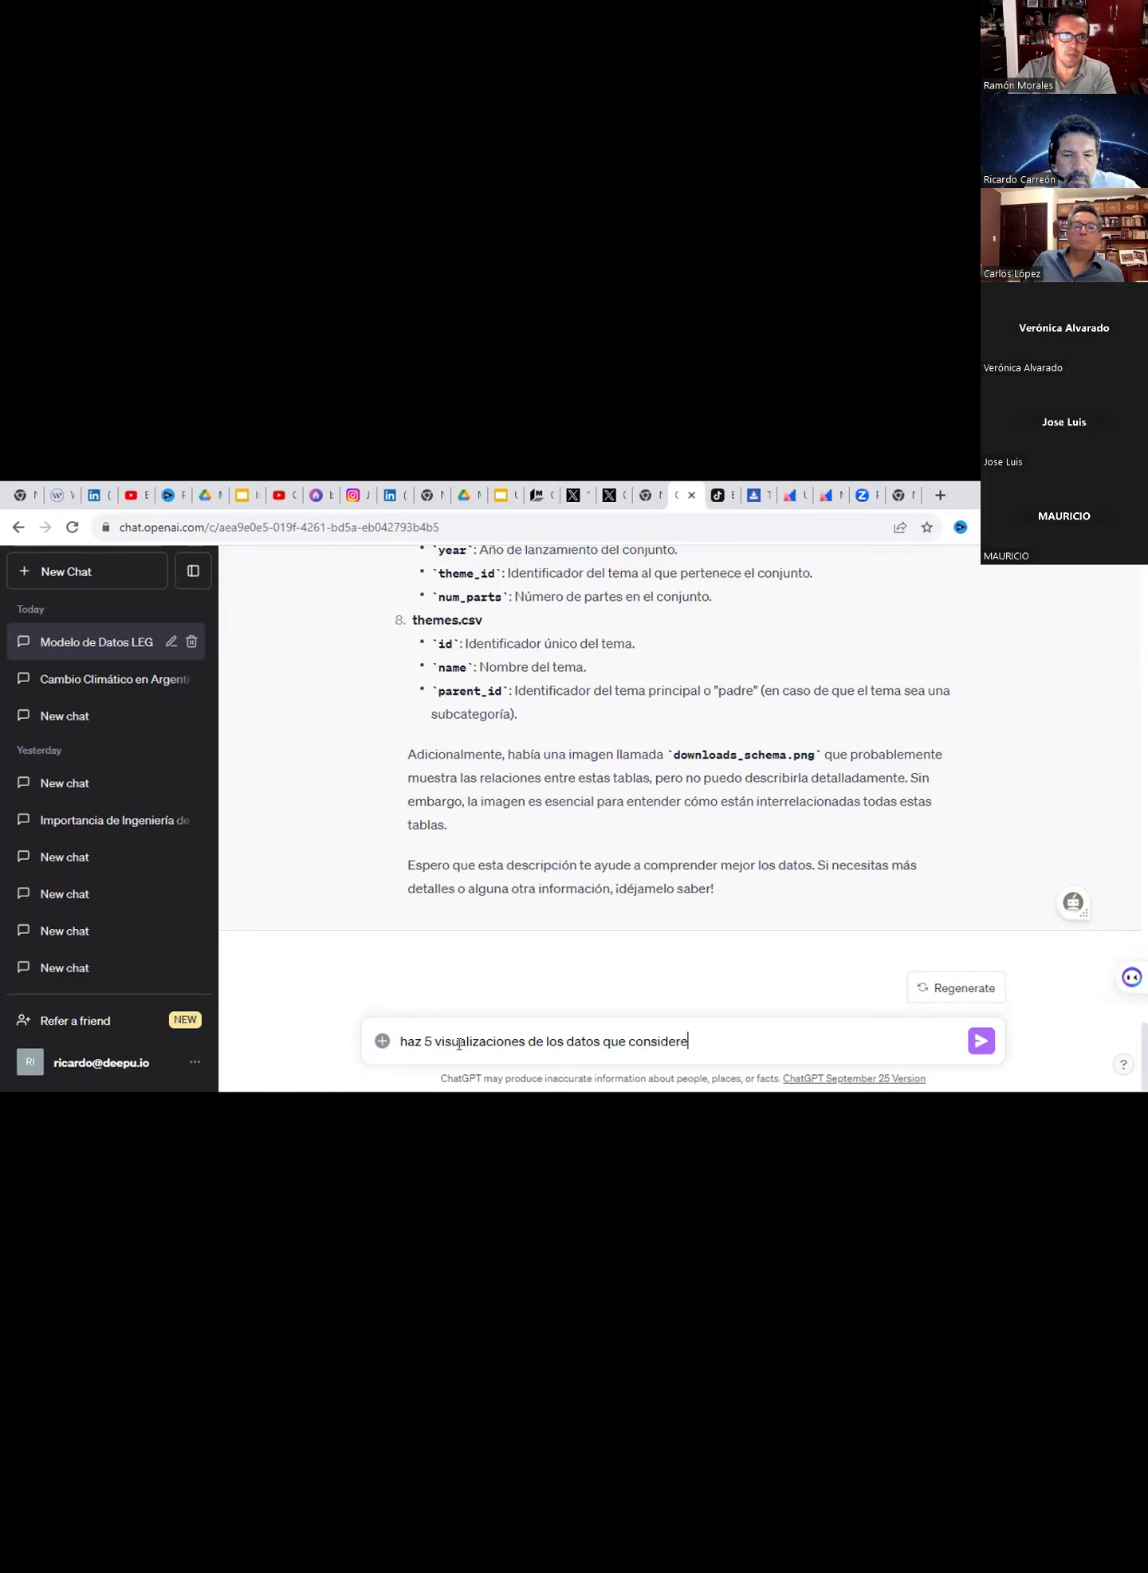
text(s que son de las)
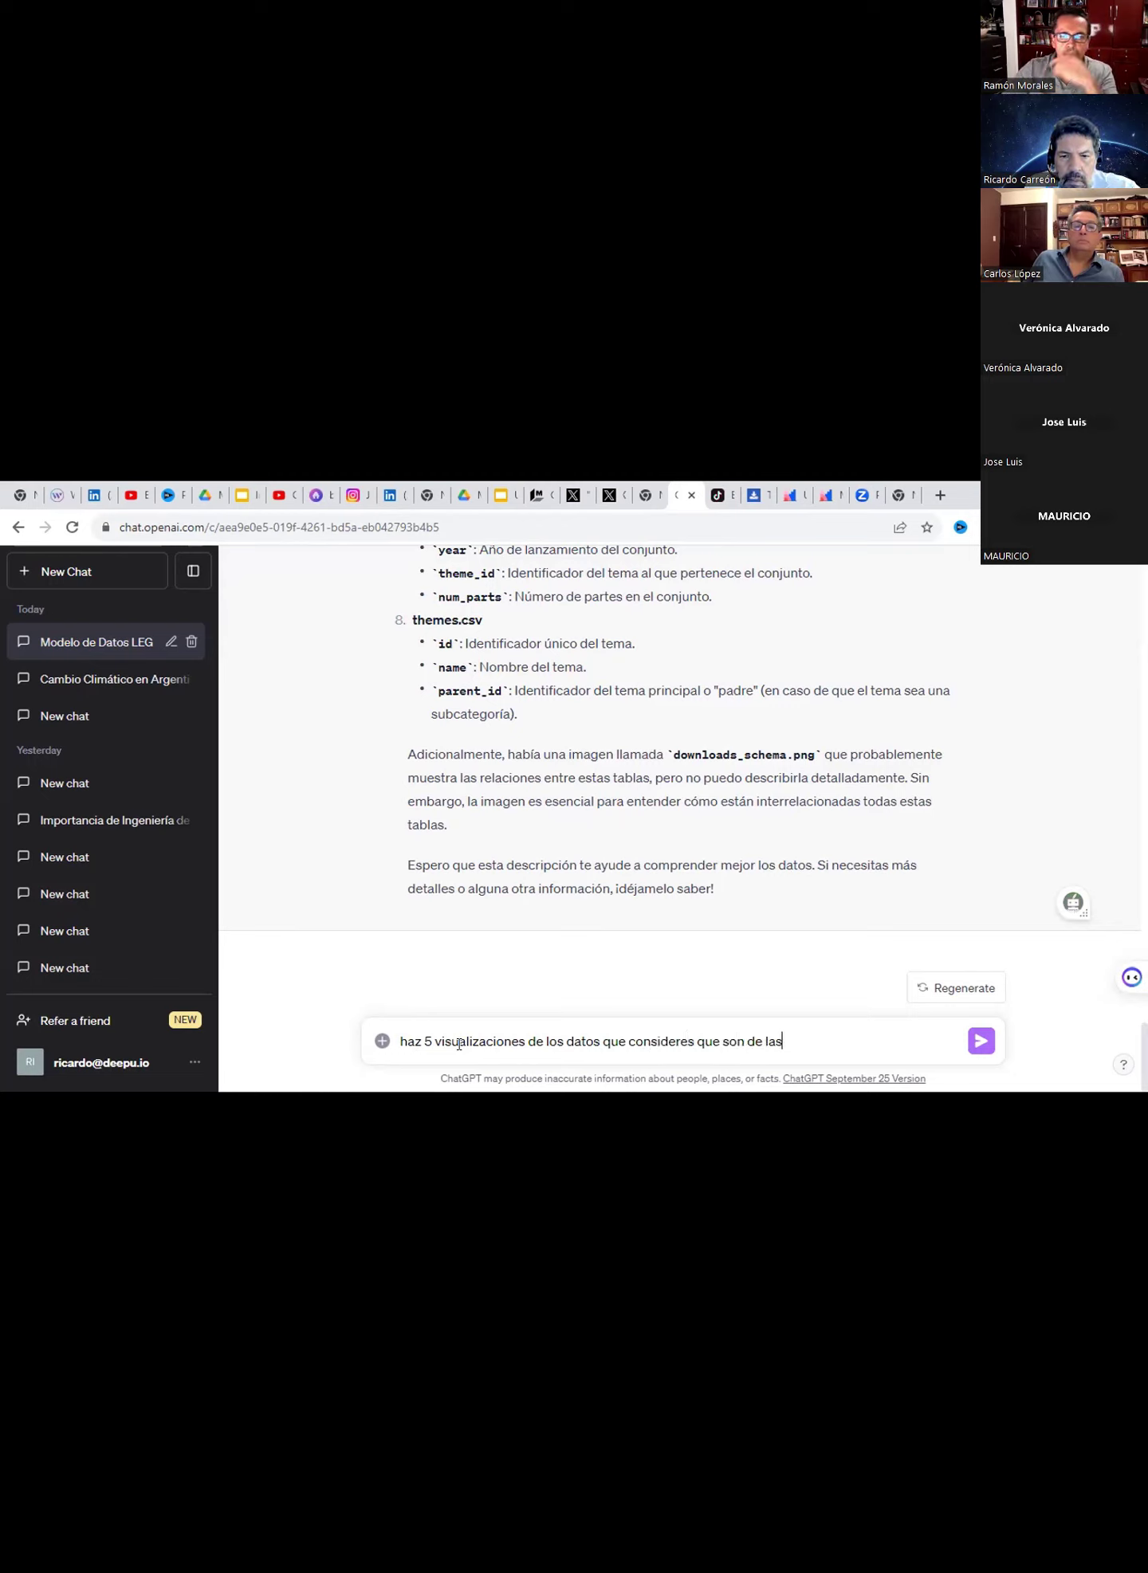
text( mas r)
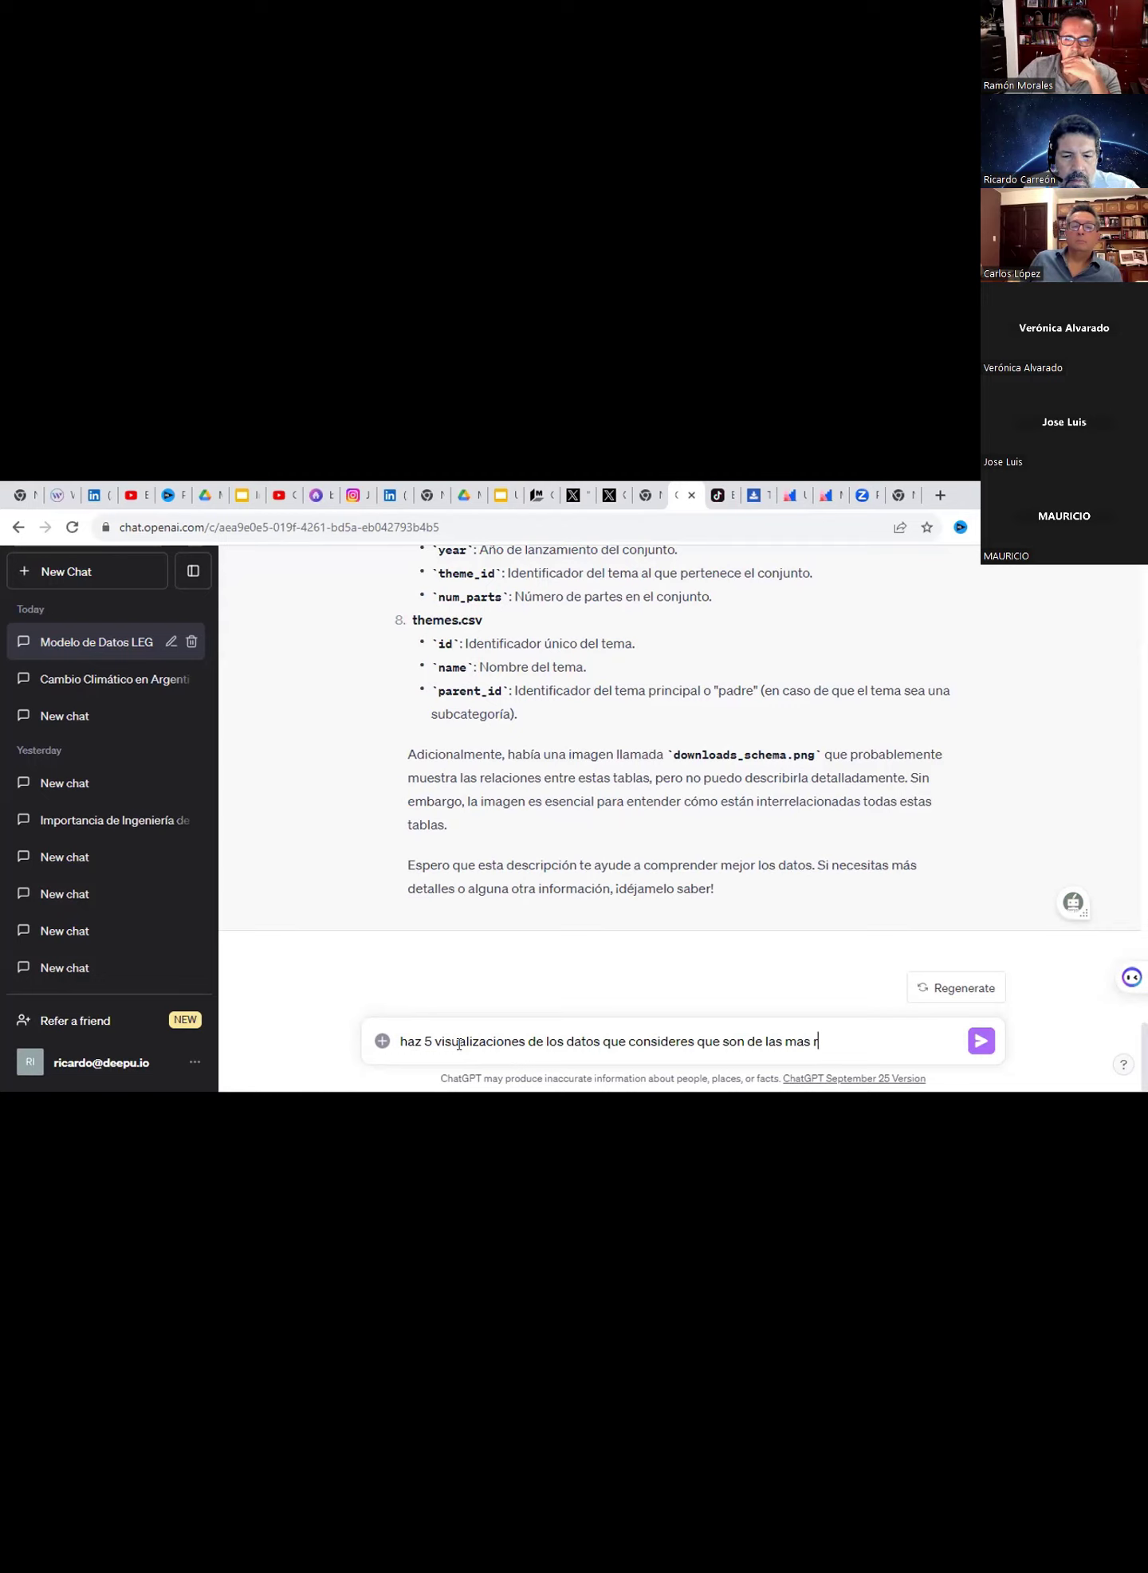
text(elevantes pa)
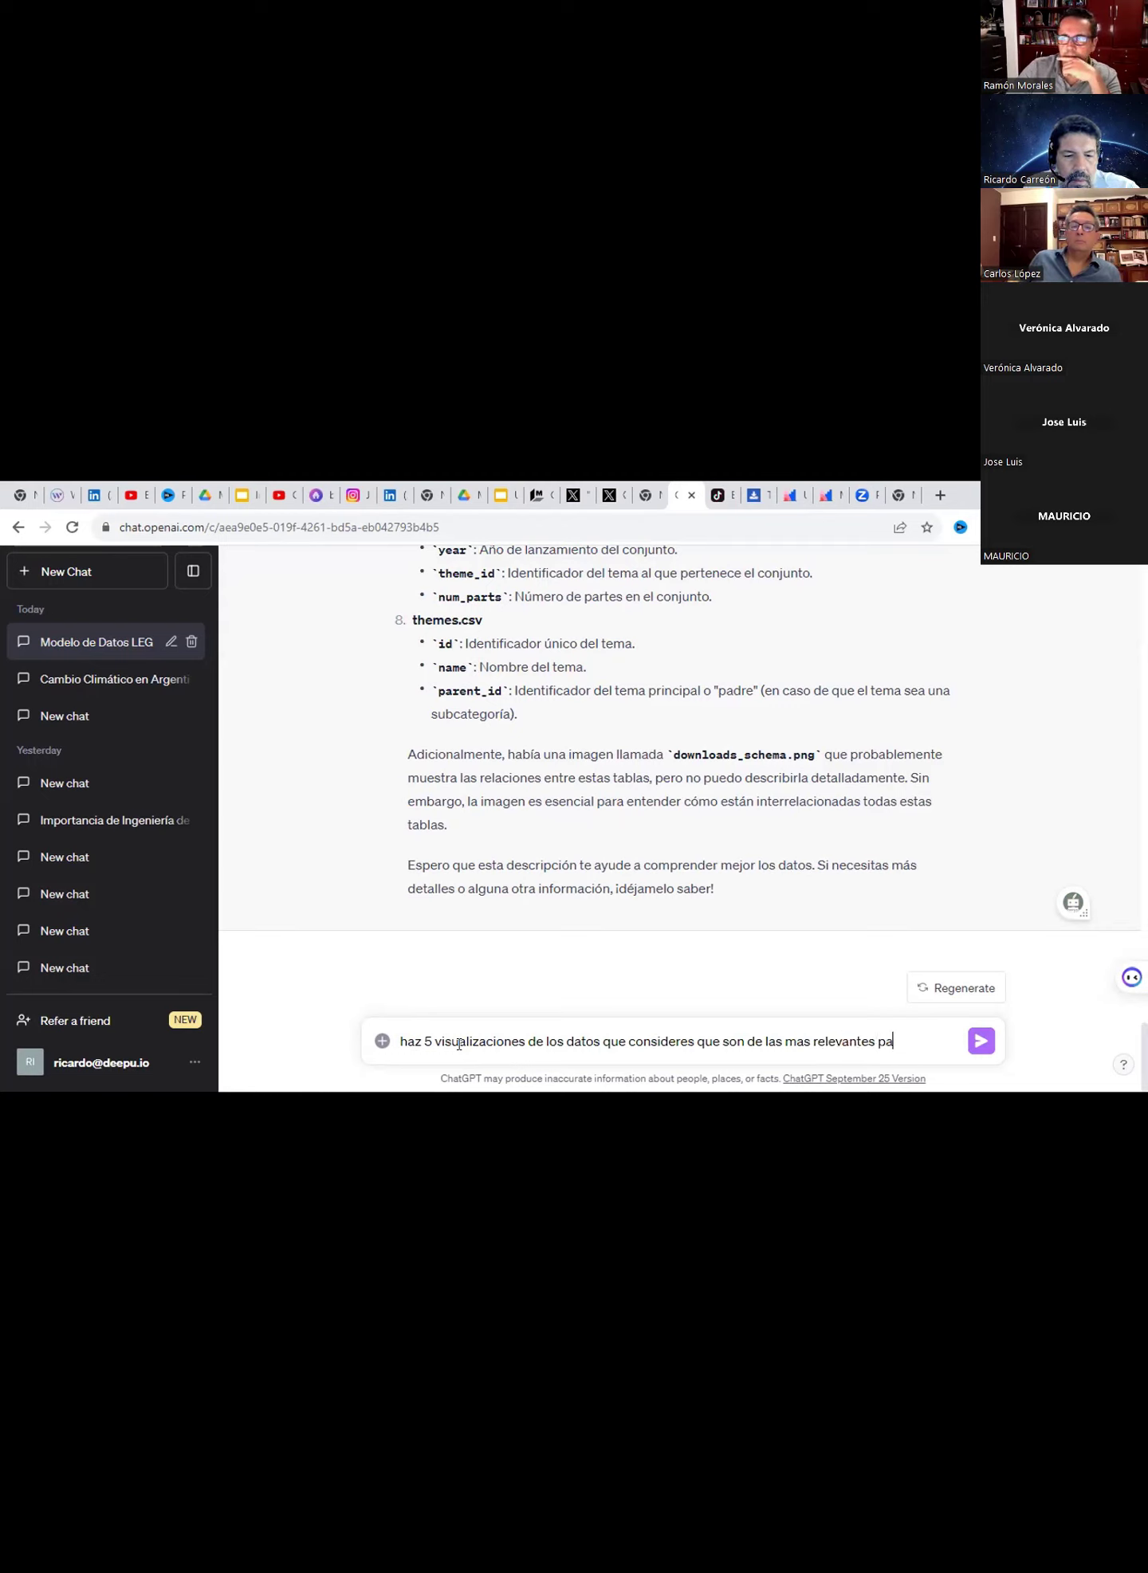
text(ra entend)
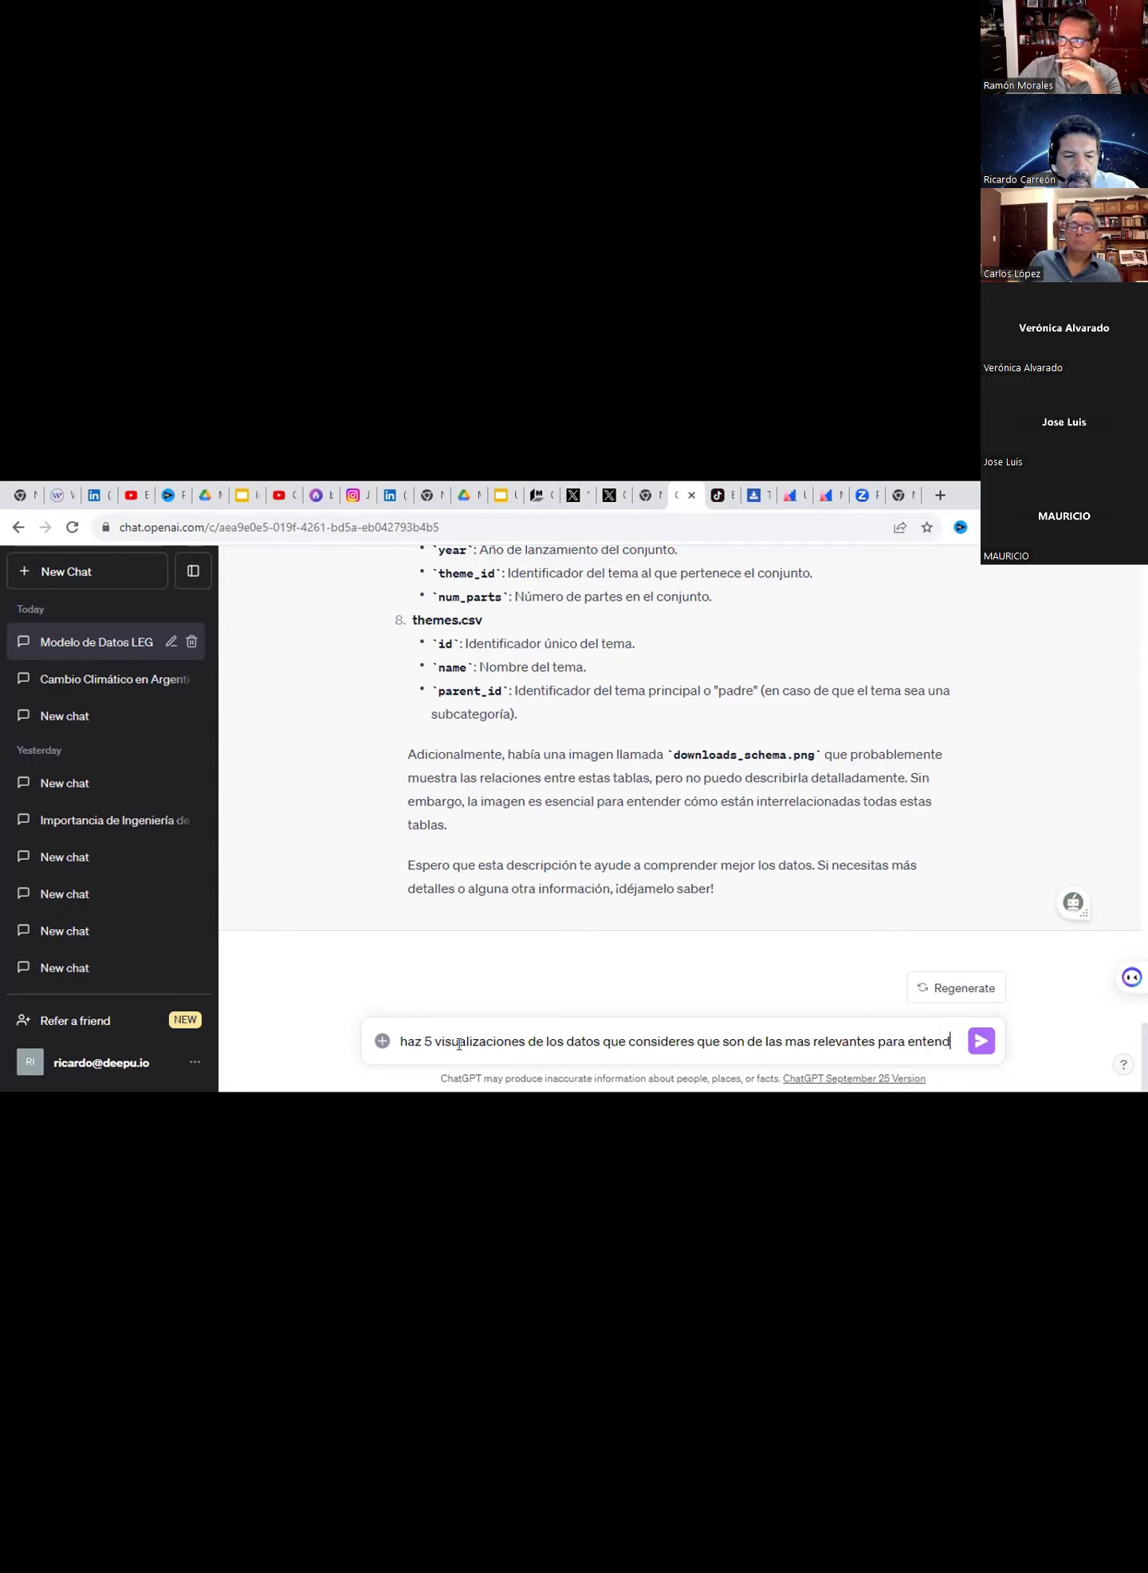
text(er el c)
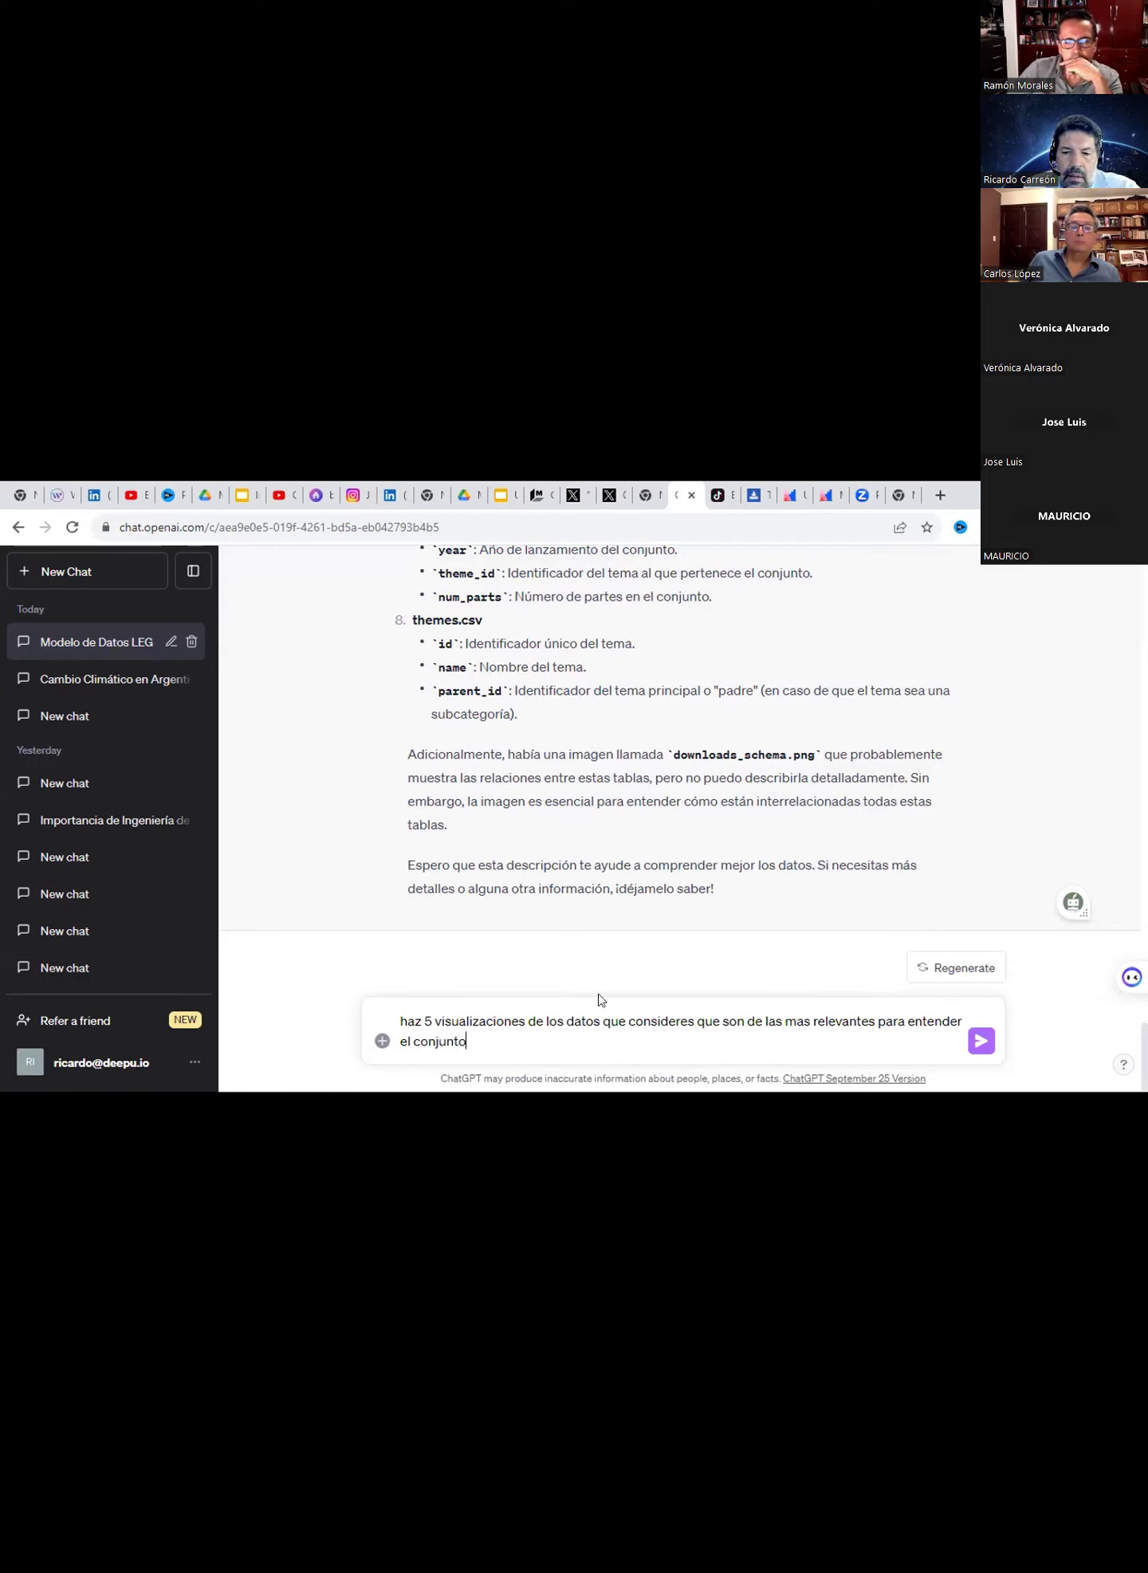
text(onjunto)
key(Return)
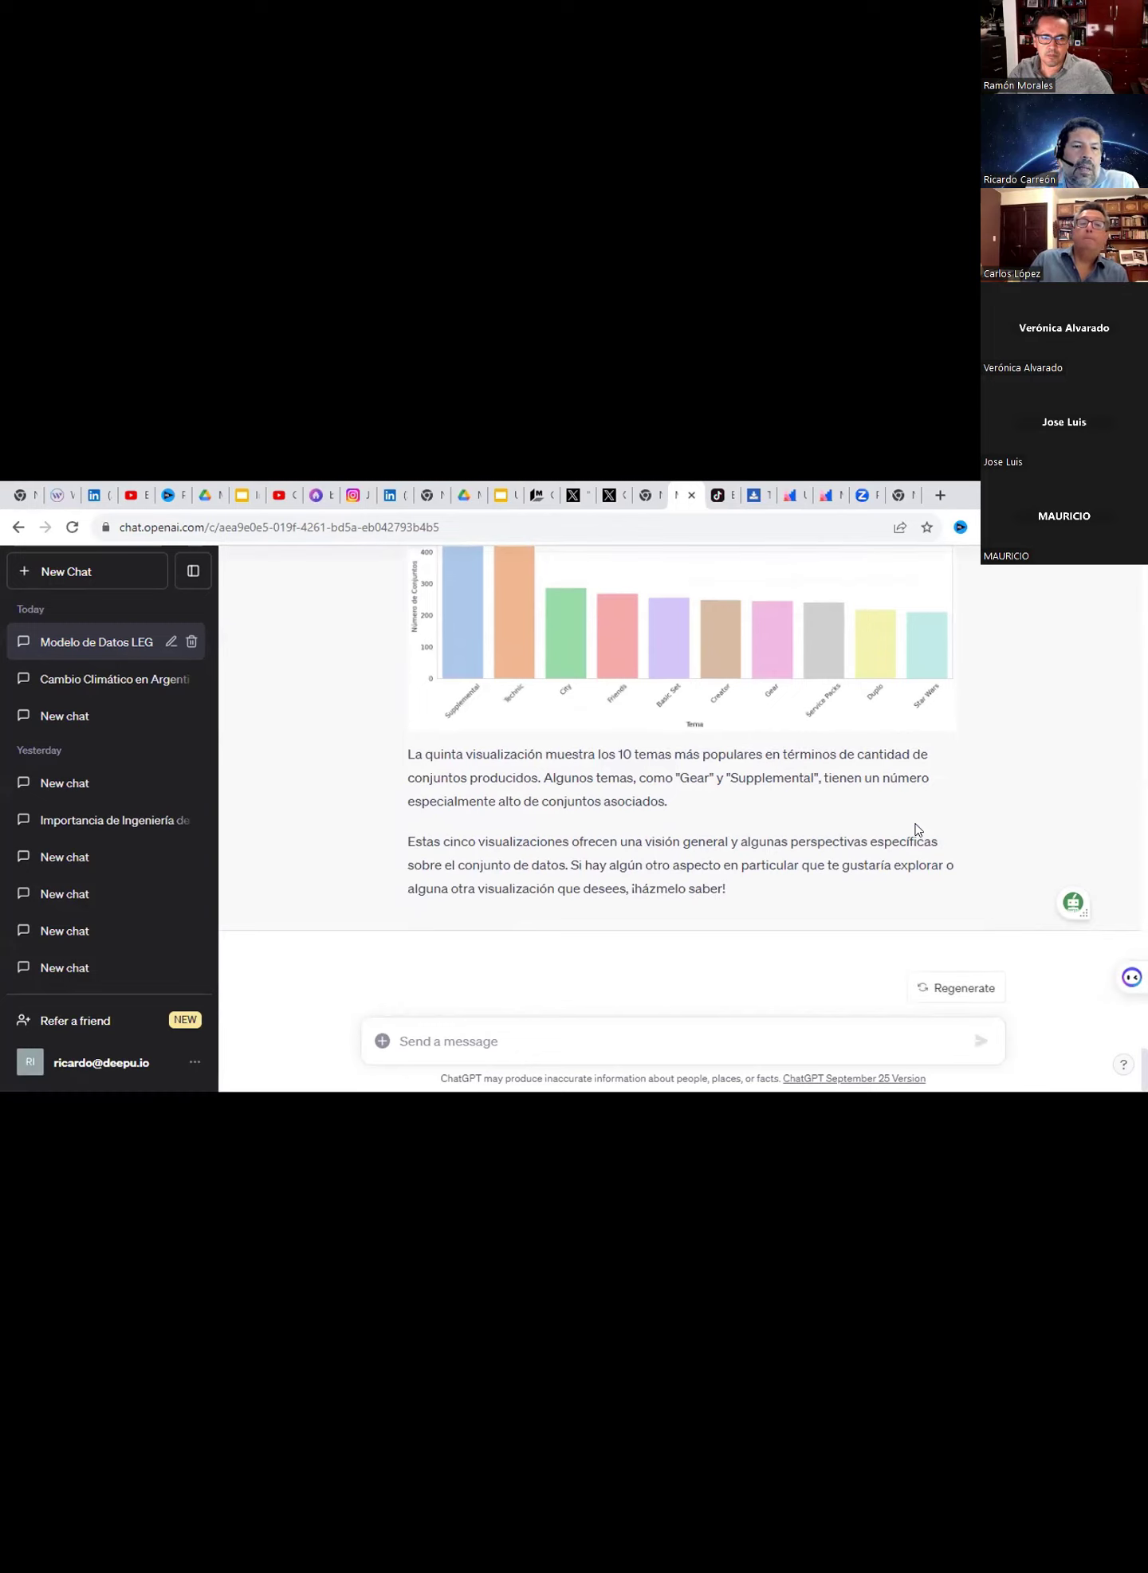
- Review the five generated charts and their explanations, from the most popular themes back up to the distribution of sets over the years
scroll(915, 829, up, 1)
scroll(915, 825, up, 1)
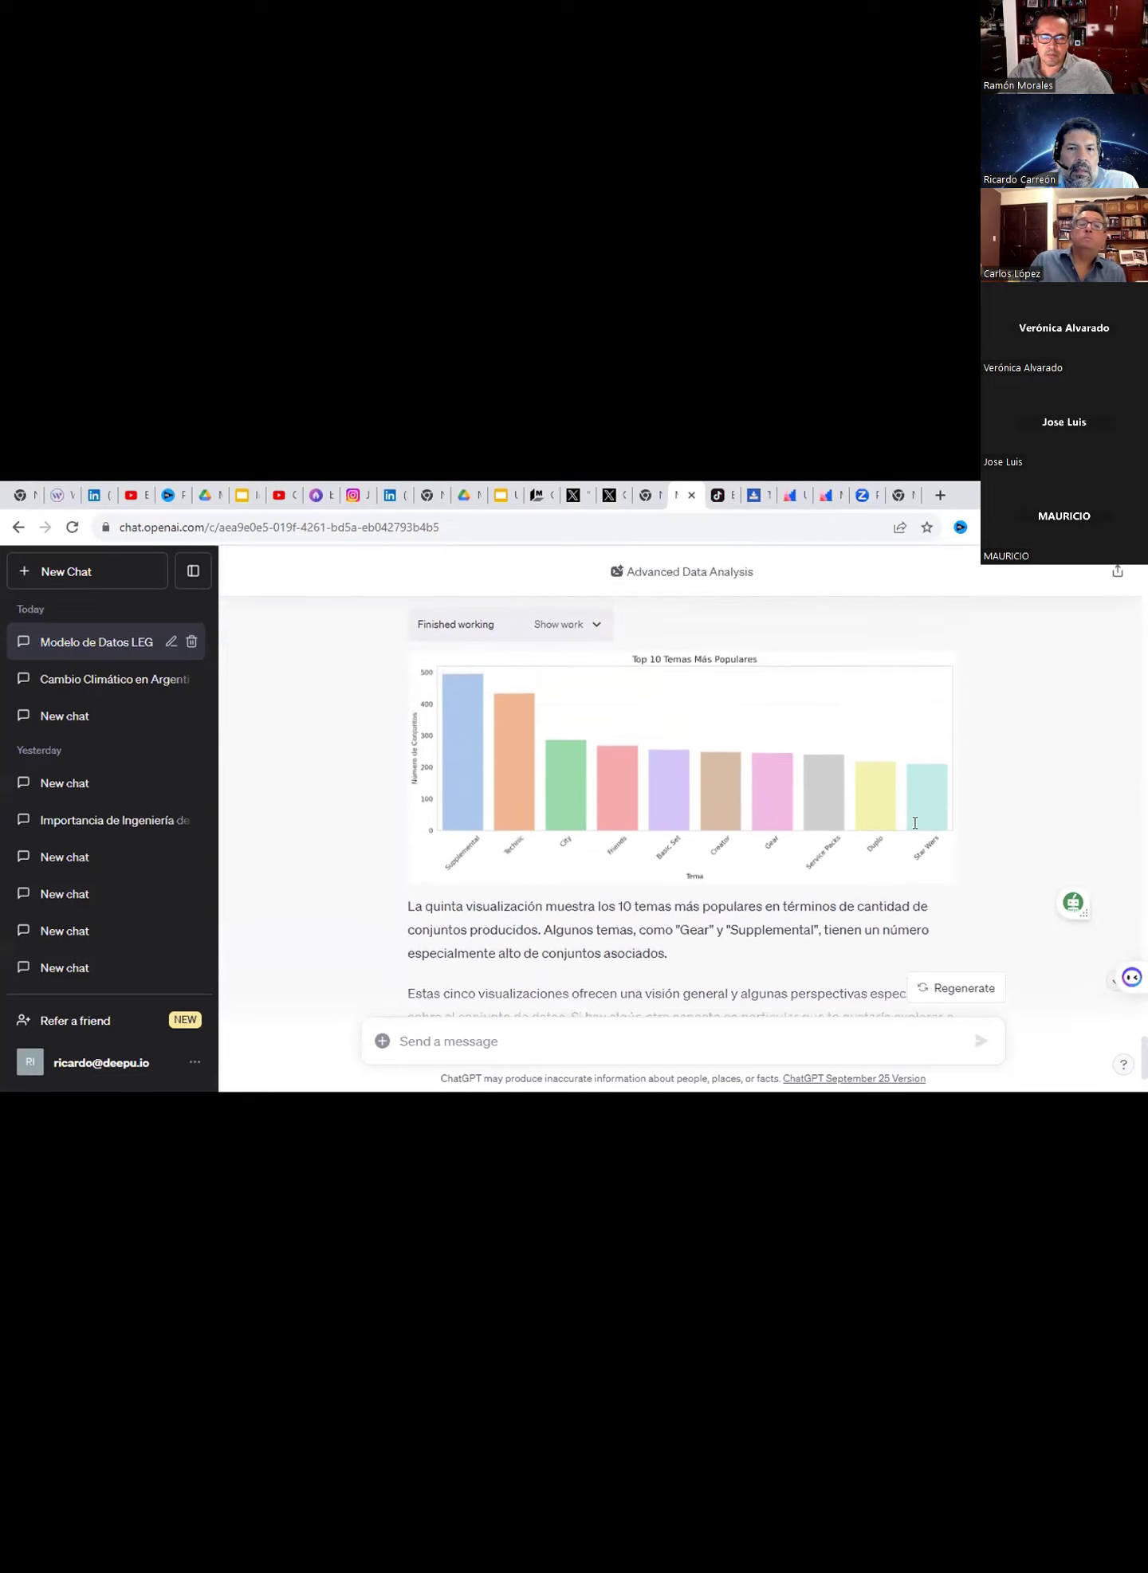
scroll(915, 823, up, 4)
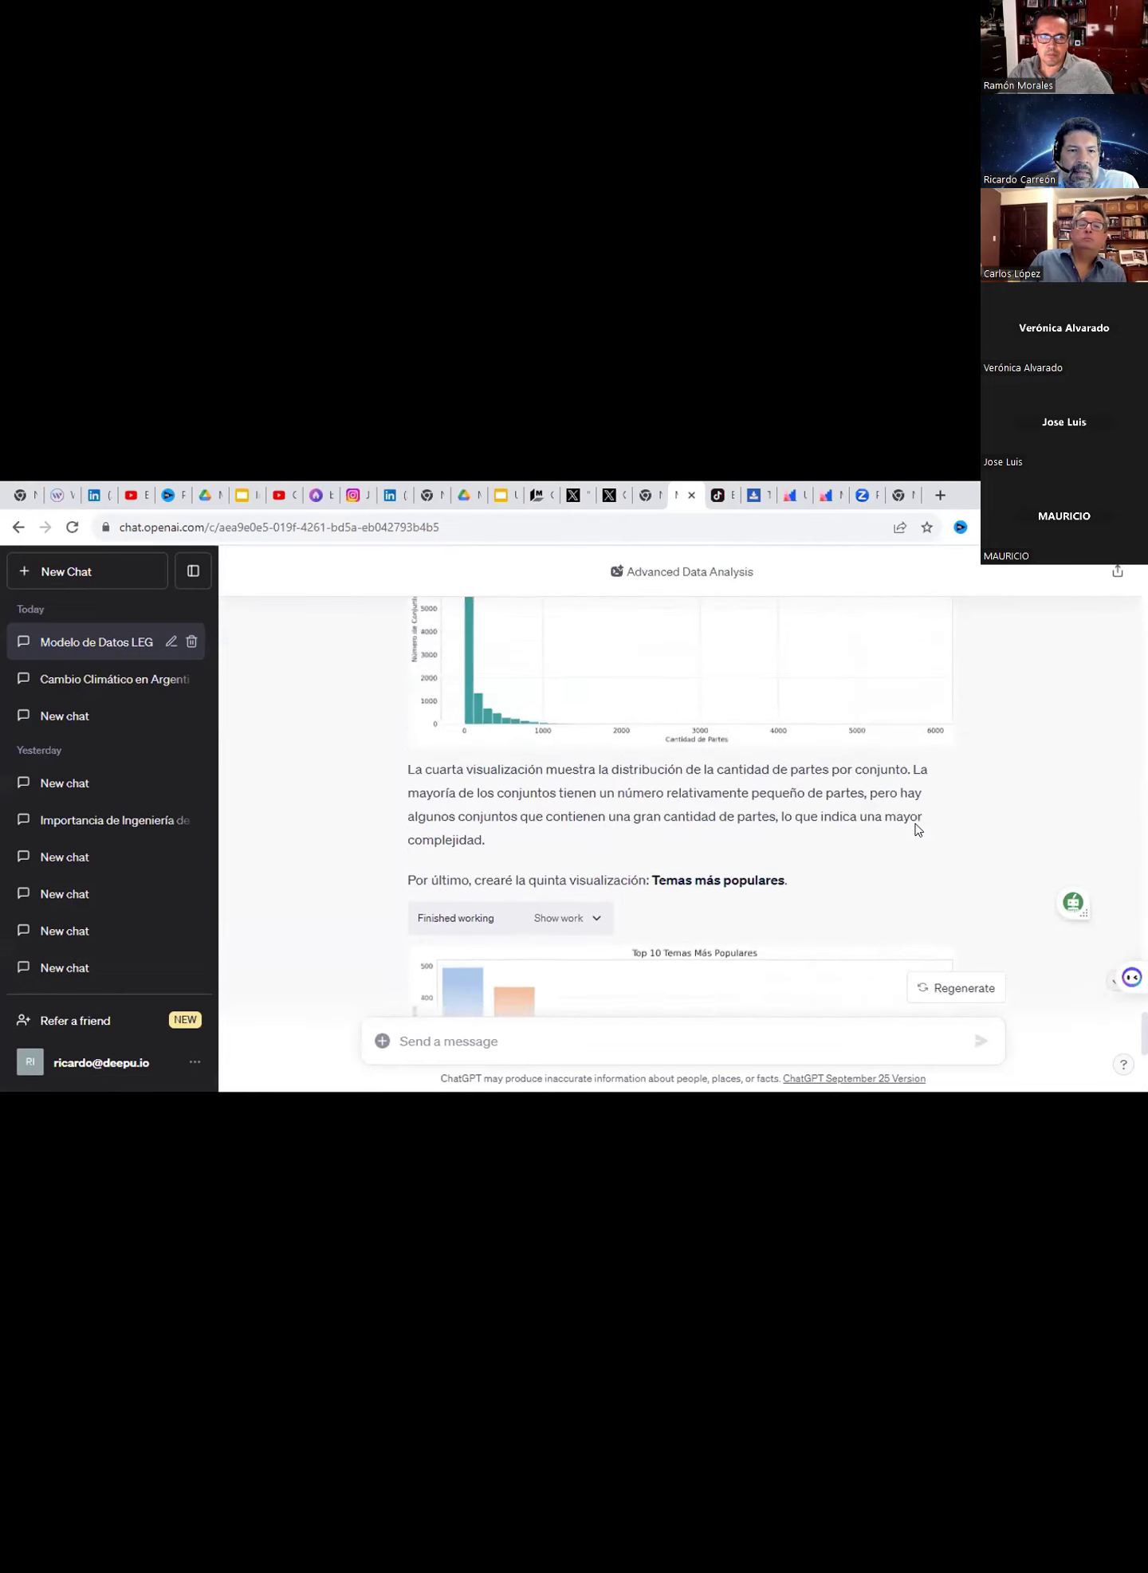
scroll(915, 829, up, 2)
scroll(915, 829, up, 3)
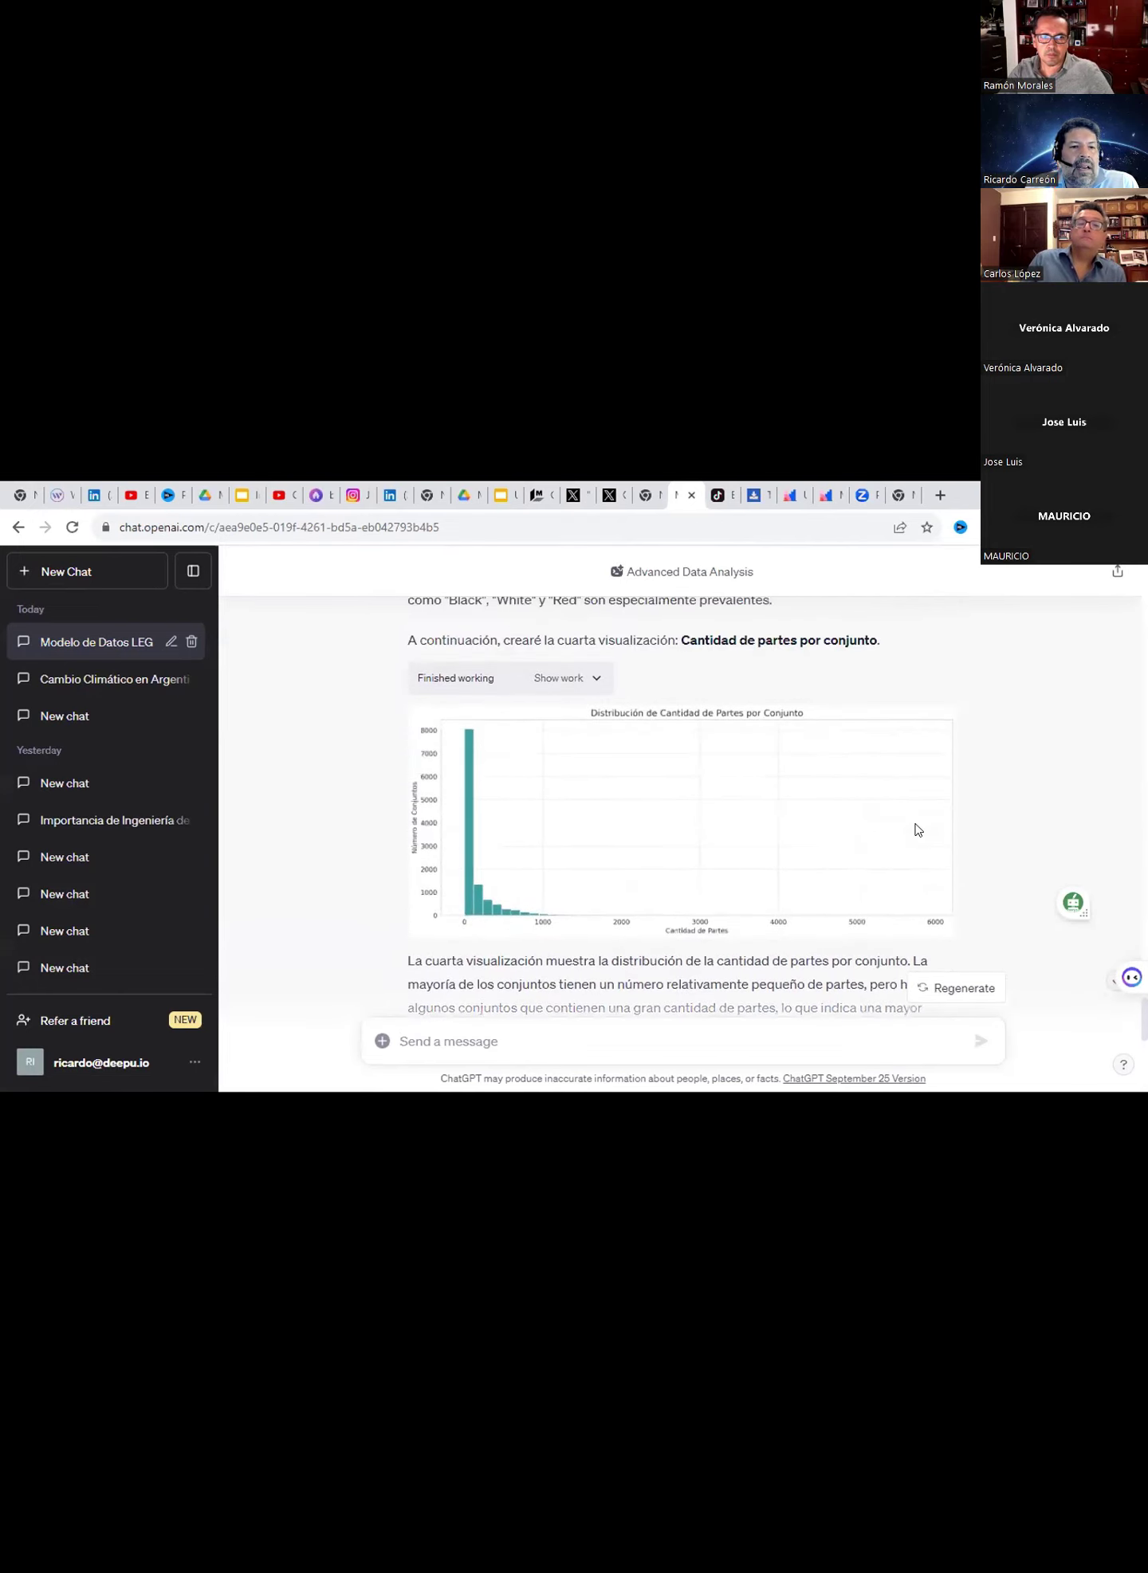
scroll(916, 829, up, 3)
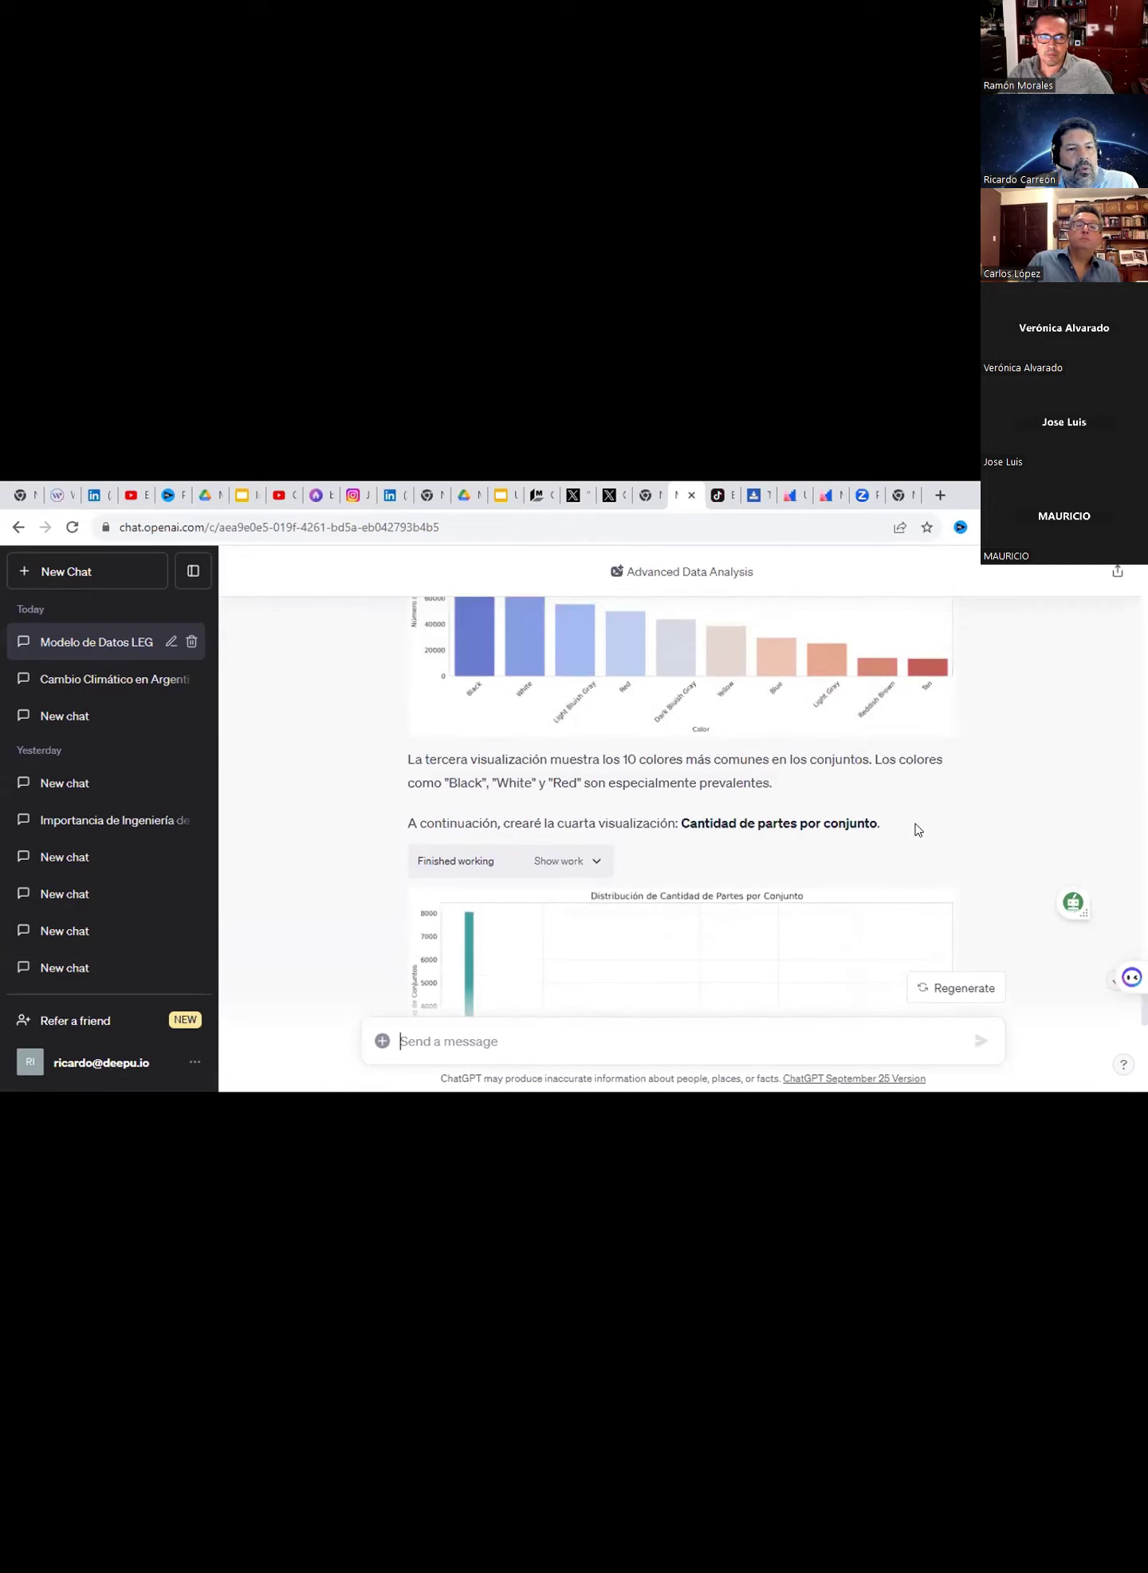
scroll(915, 829, up, 4)
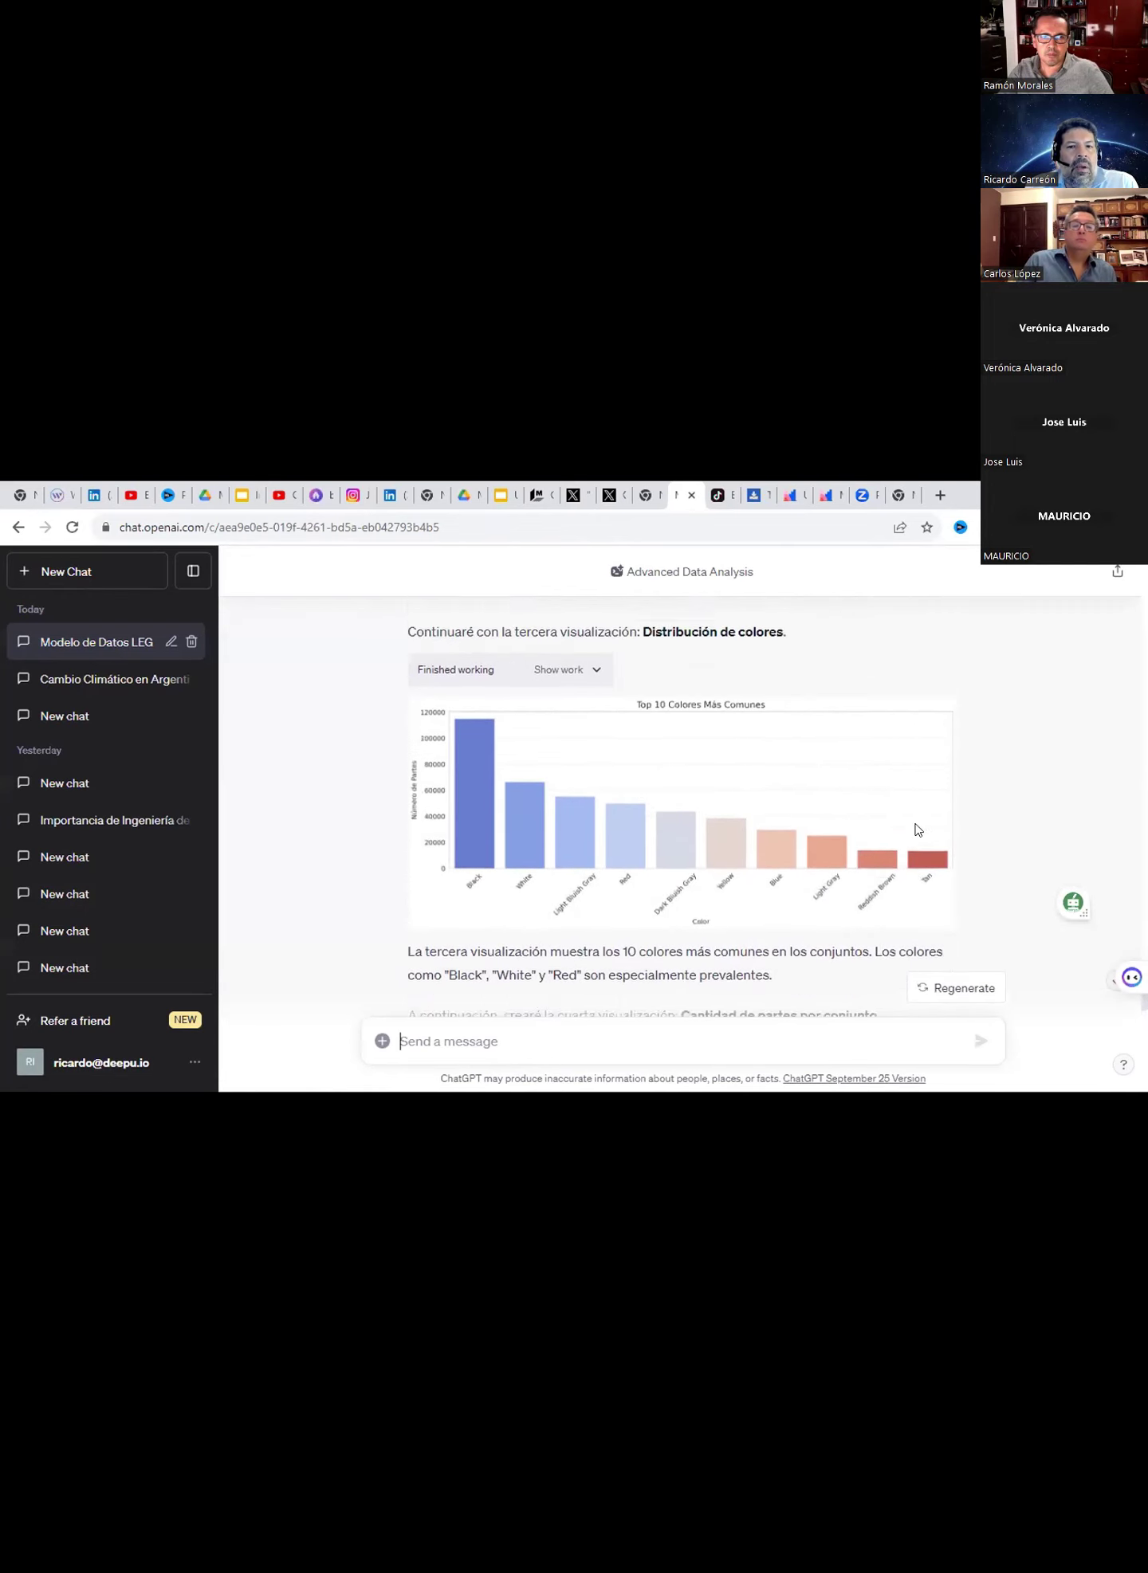
scroll(915, 829, up, 5)
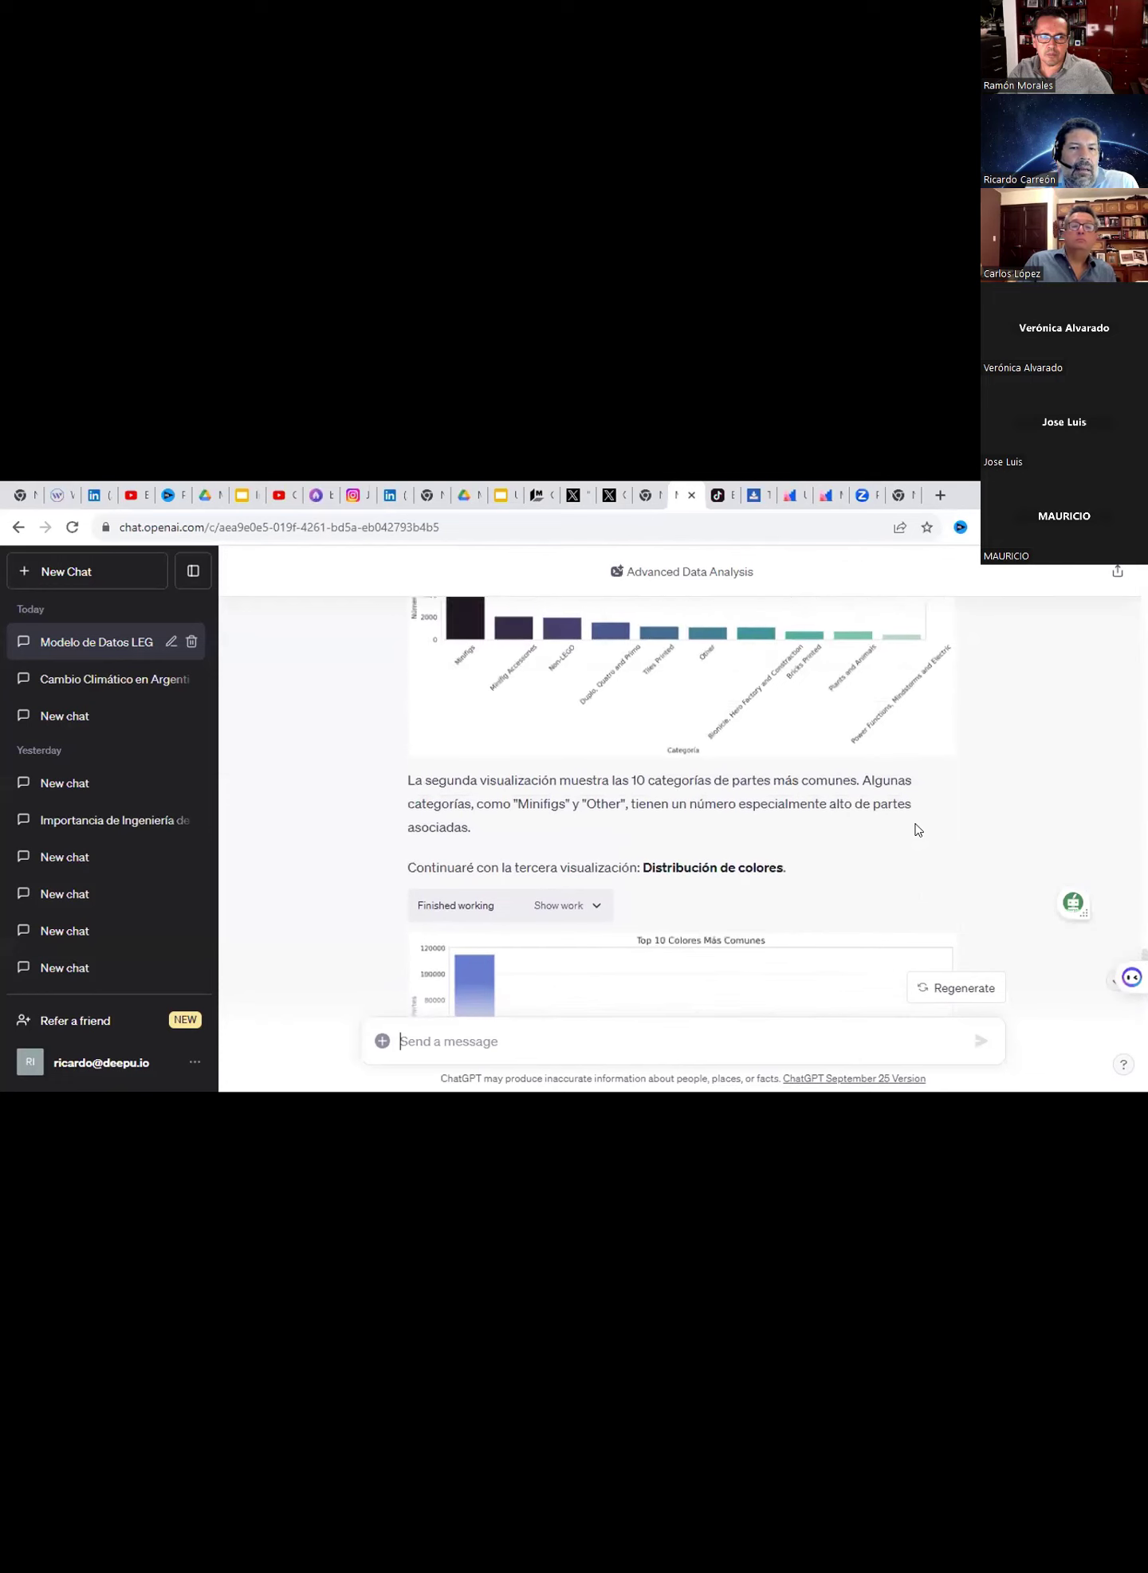
scroll(915, 829, up, 4)
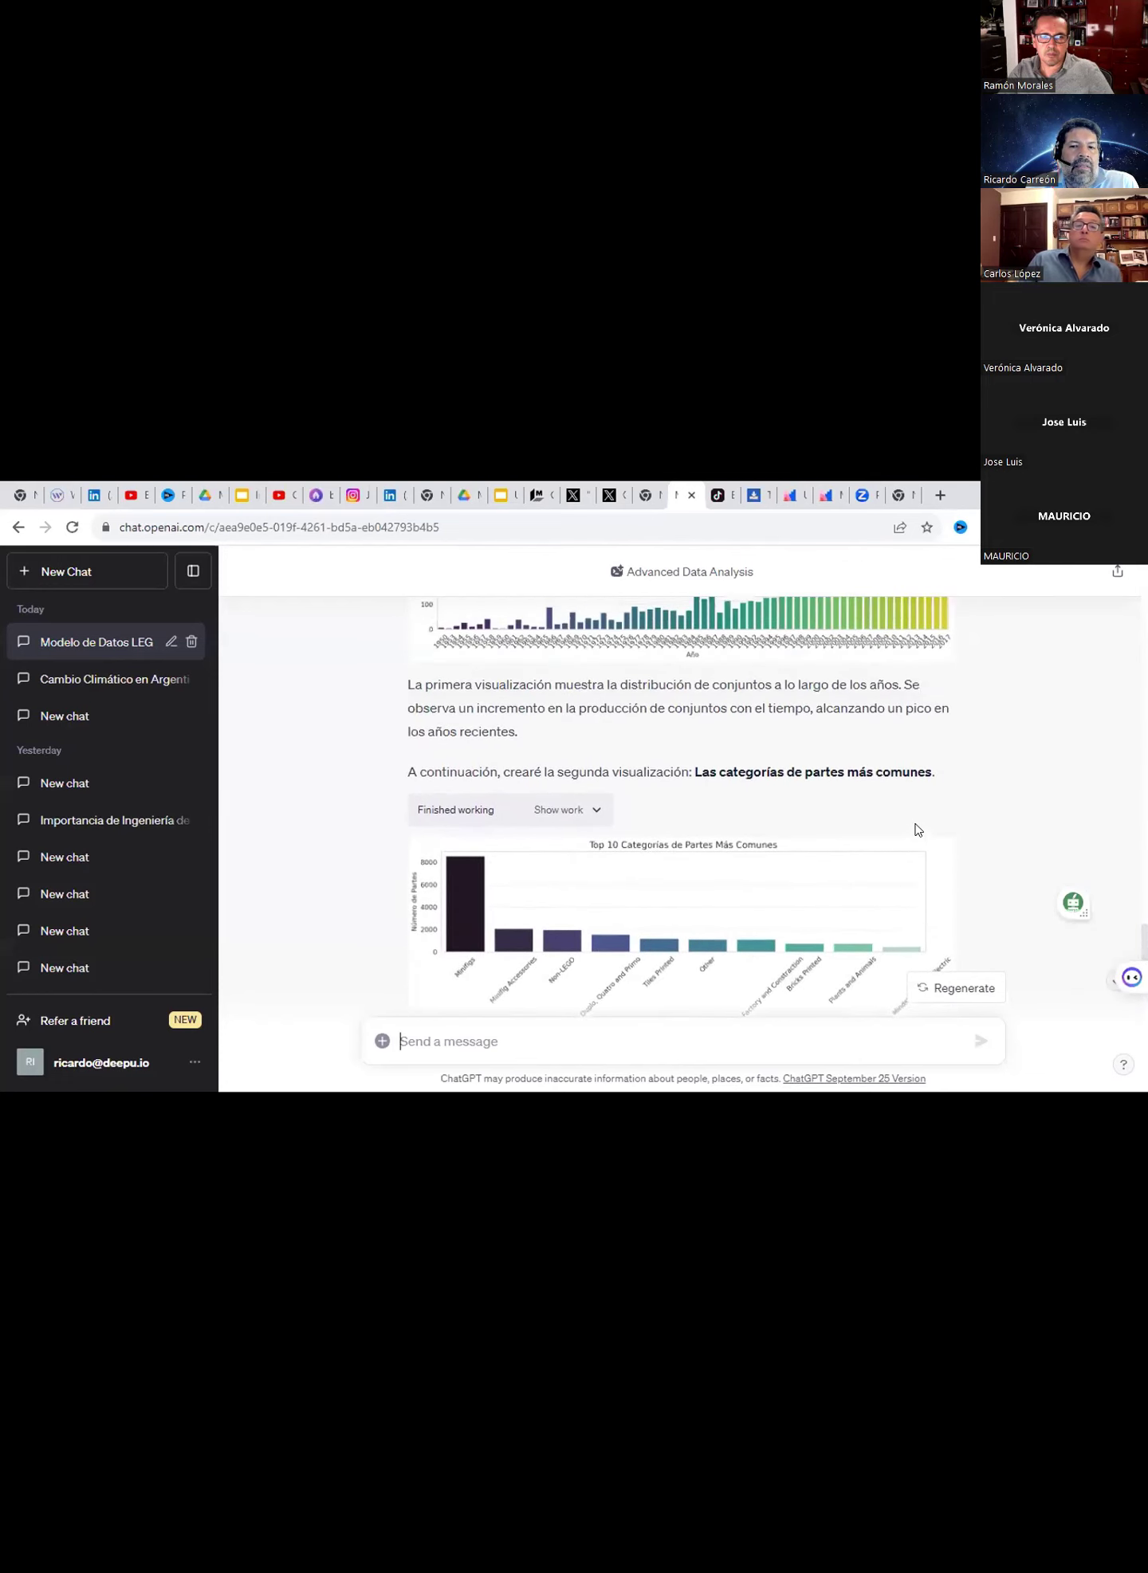
scroll(915, 829, up, 1)
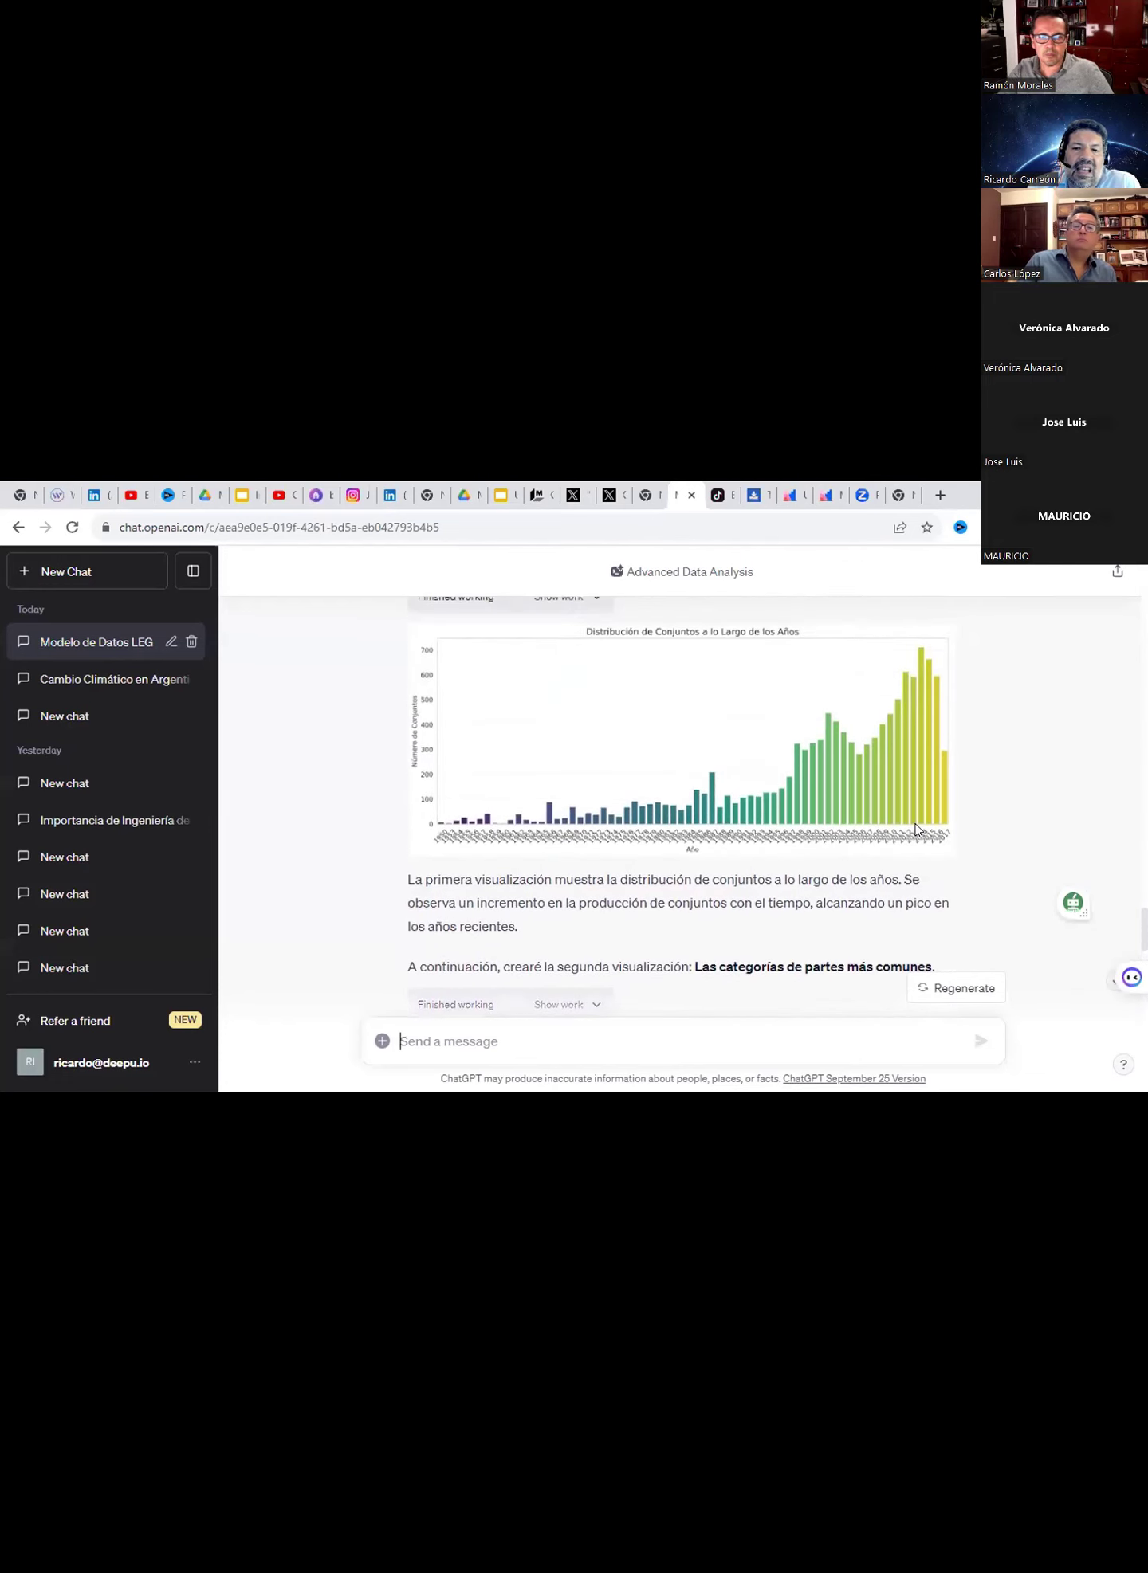